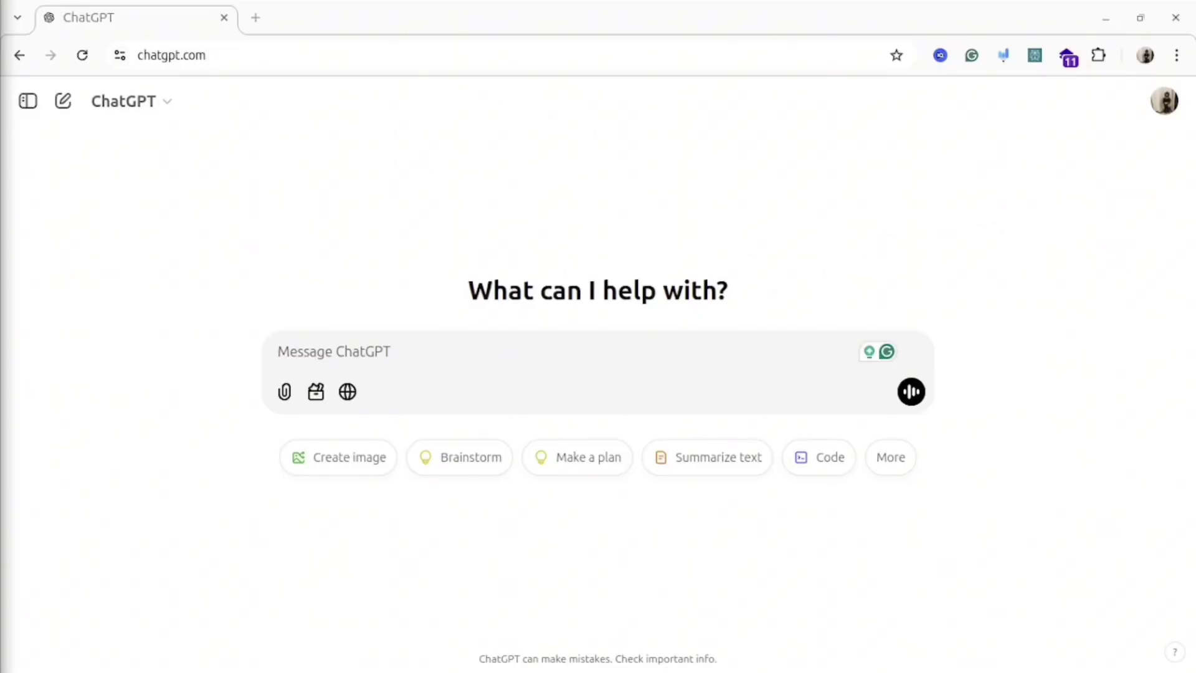
Send the productivity-expert prompt with the workflow: 7 AM start, two hours of email, projects until 5 PM, evening social media
click(537, 353)
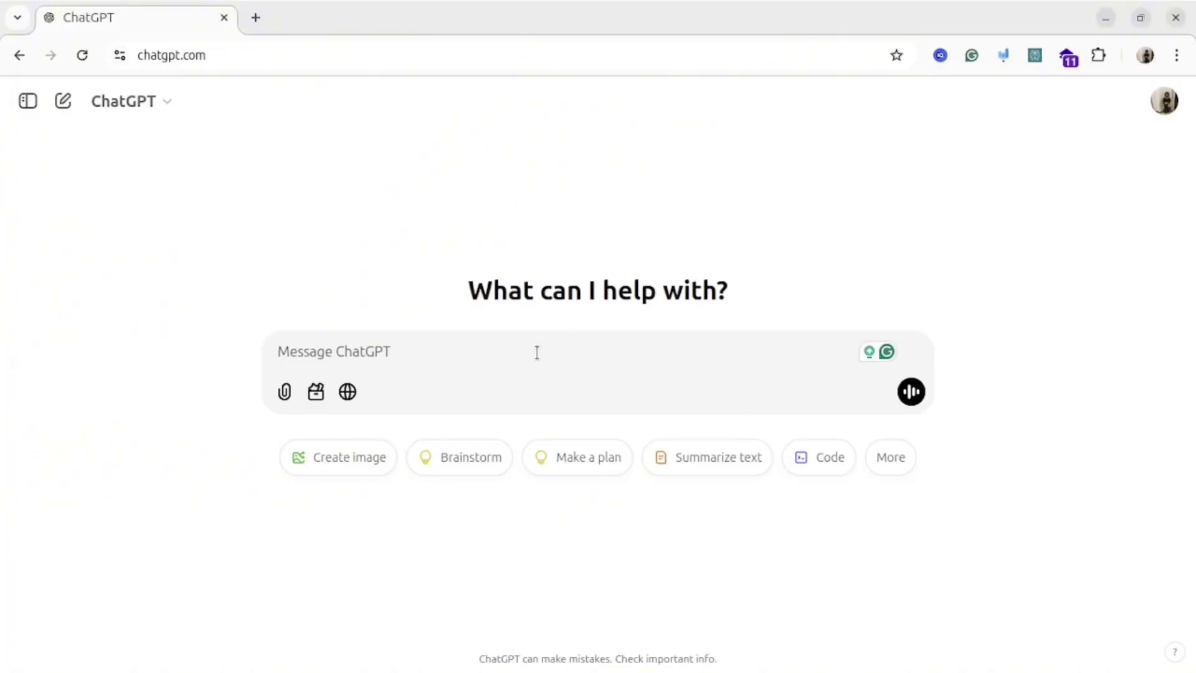
text(You are a productivity expert. Analyze my daily schedule and suggest a customized productivity system to maximize efficiency and minimize distractions. Here's my current workflow: [insert details].)
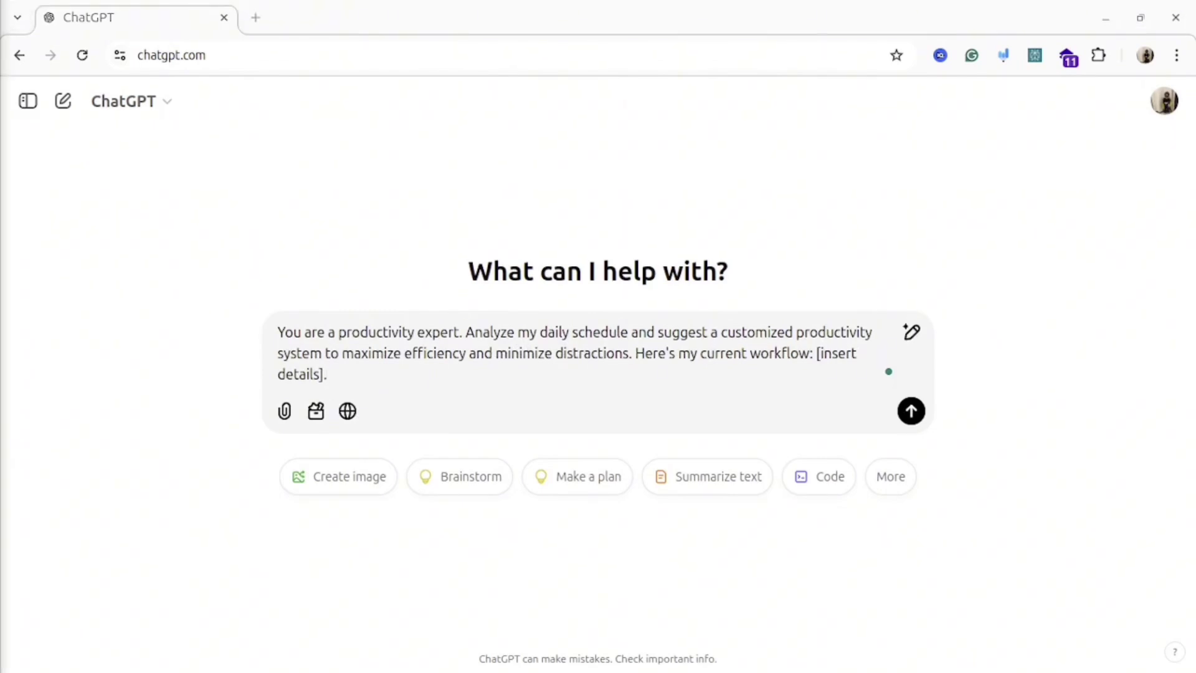
click(821, 352)
key(shift+Return)
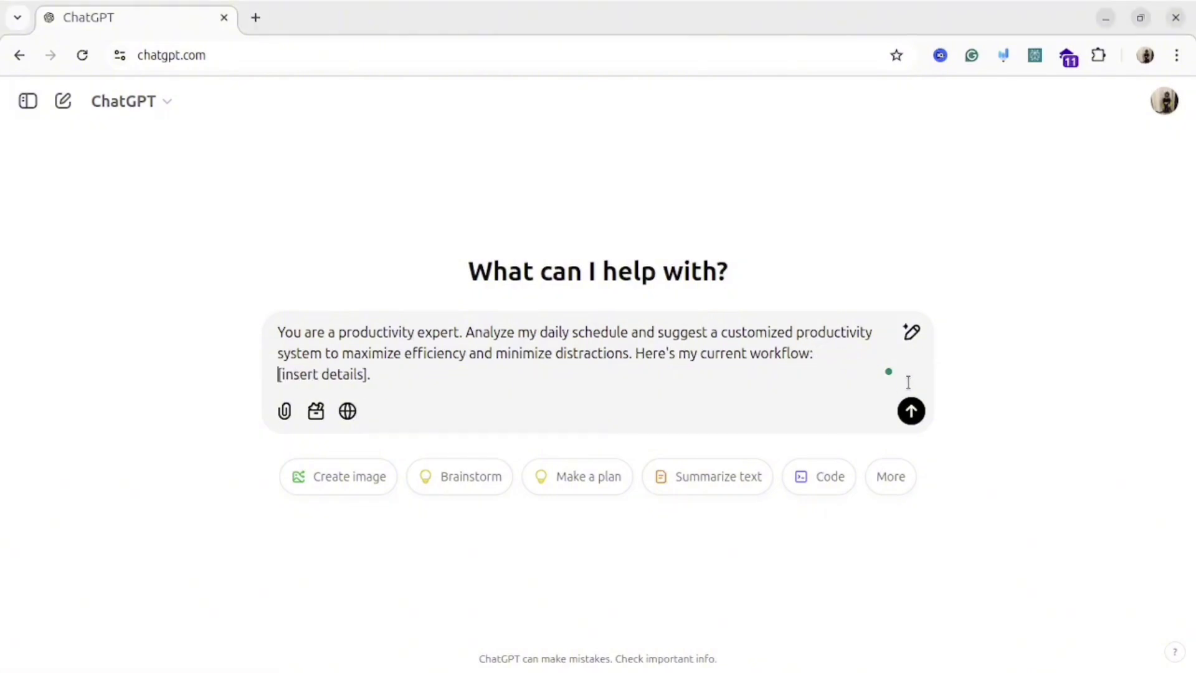
key(shift+End)
text(I wake up at 7 AM, spend 2 hours on emails, work on projects until 5 PM, and spend evenings on social media])
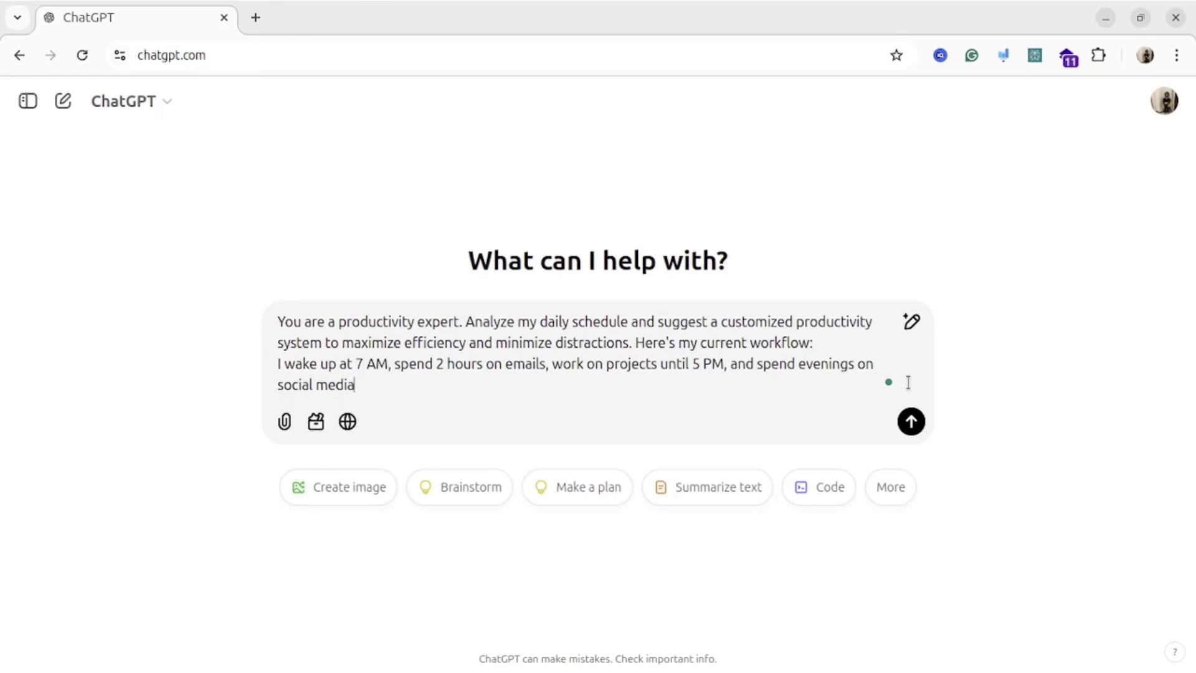
key(Return)
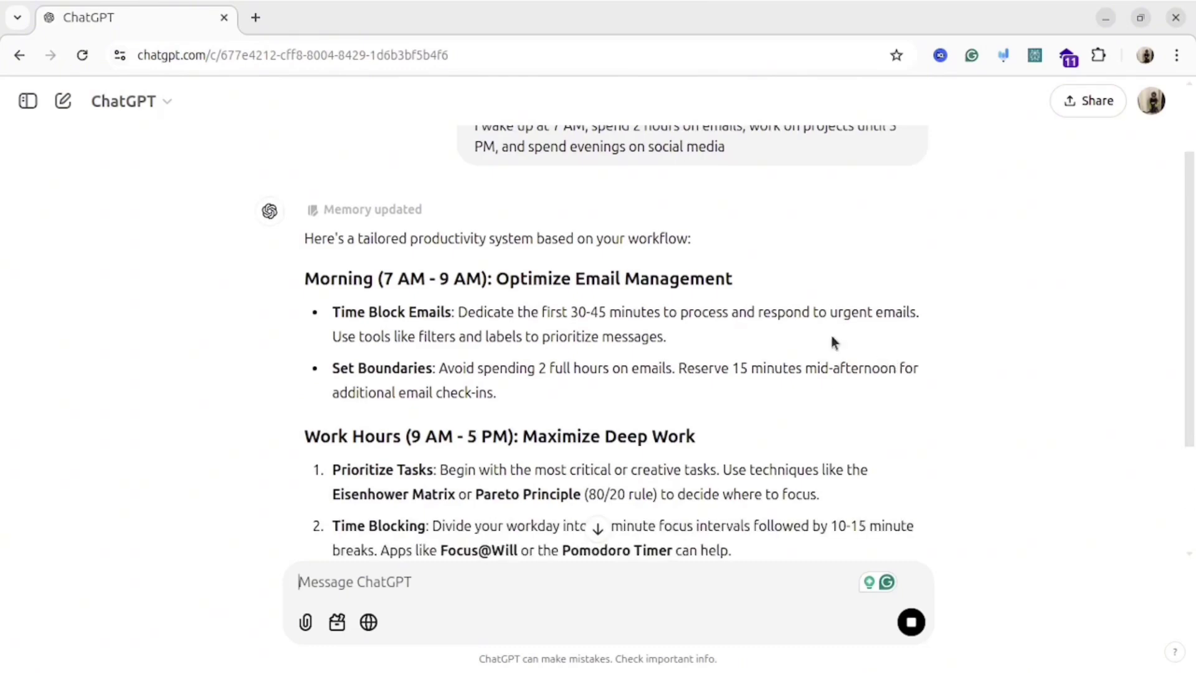
Scroll down through the tailored productivity system reply
scroll(809, 333, down, 2)
scroll(779, 312, down, 5)
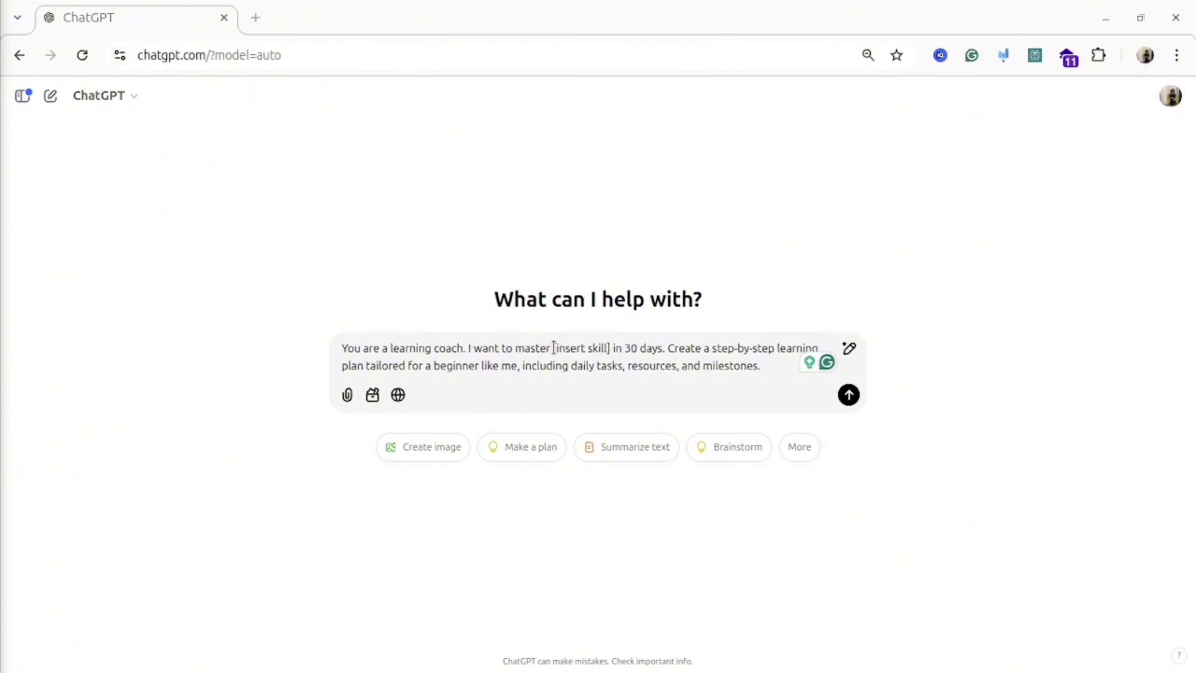
Send the learning-coach prompt with 'coding in Python' as the skill and read the 30-day plan
drag(552, 347, 613, 348)
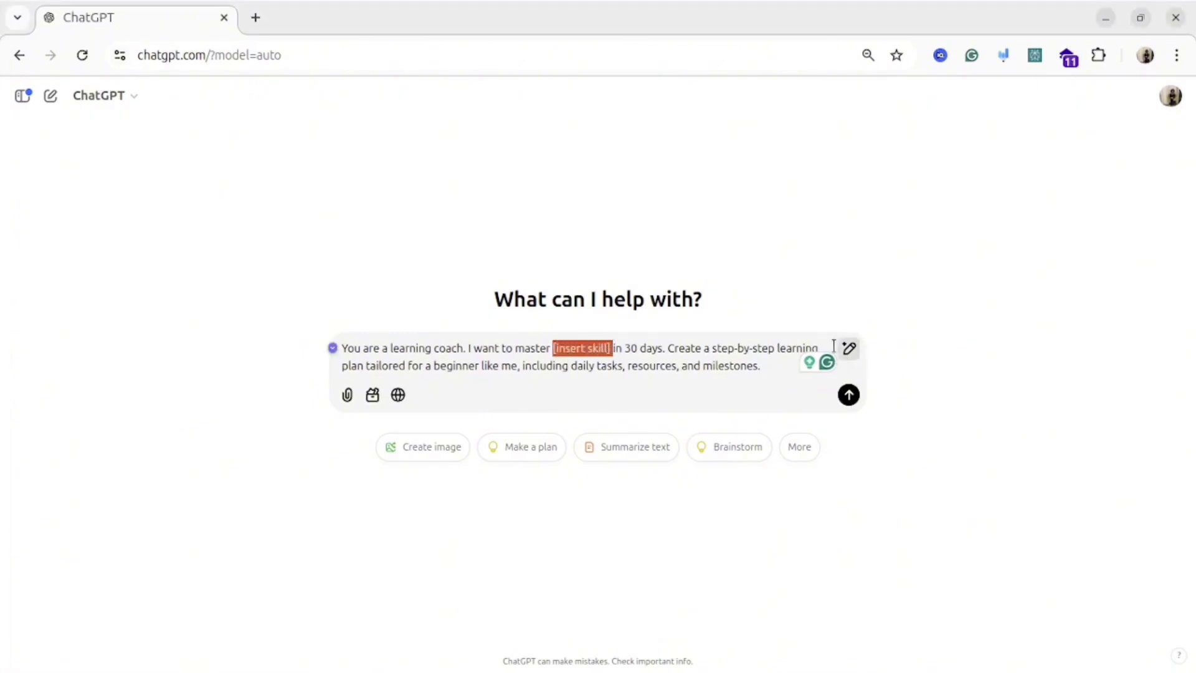
text(coding in Python)
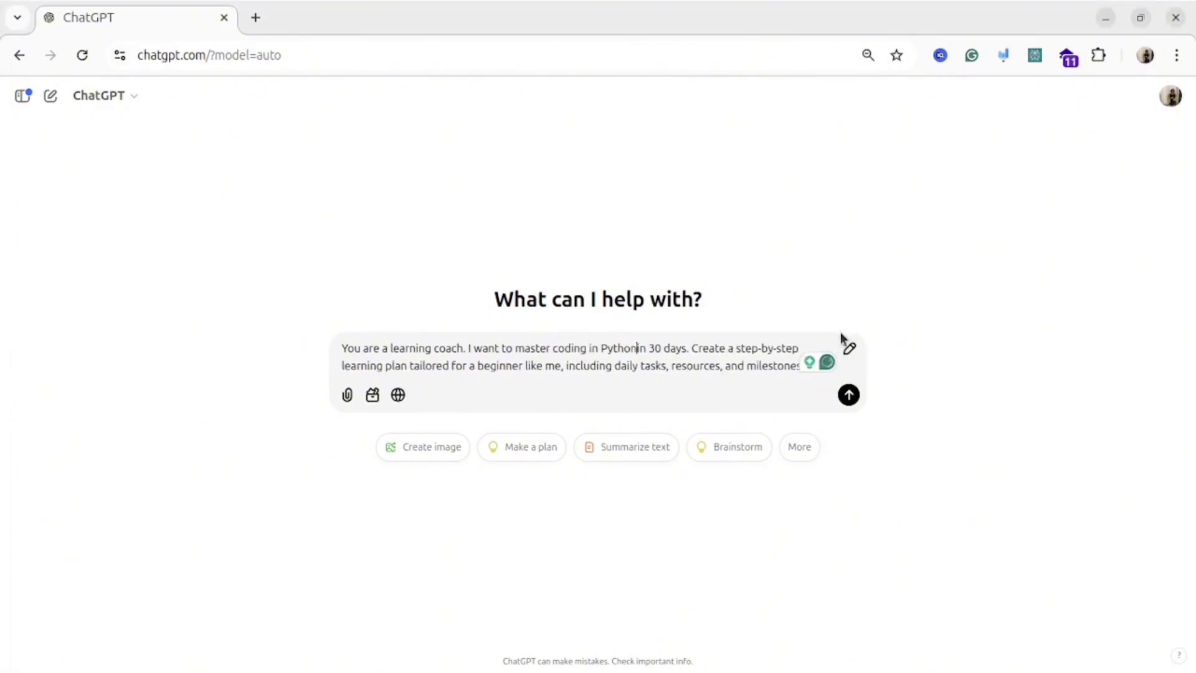
click(849, 395)
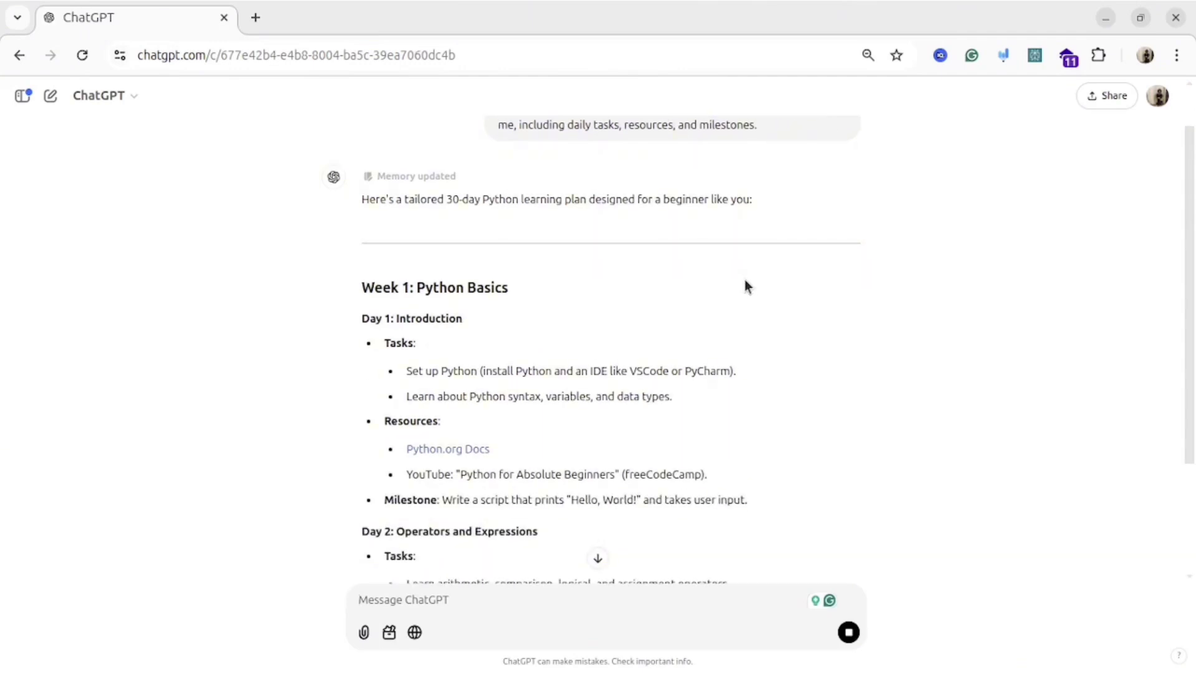
scroll(739, 292, down, 3)
scroll(736, 296, down, 3)
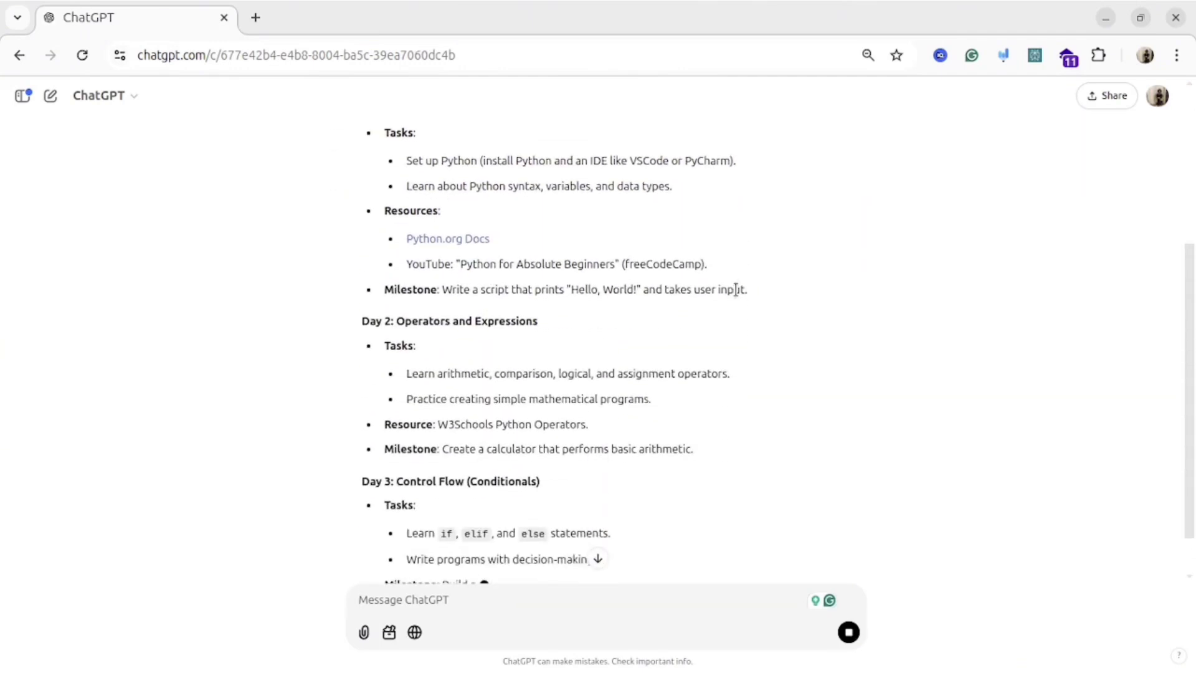
scroll(736, 295, down, 1)
scroll(736, 293, down, 2)
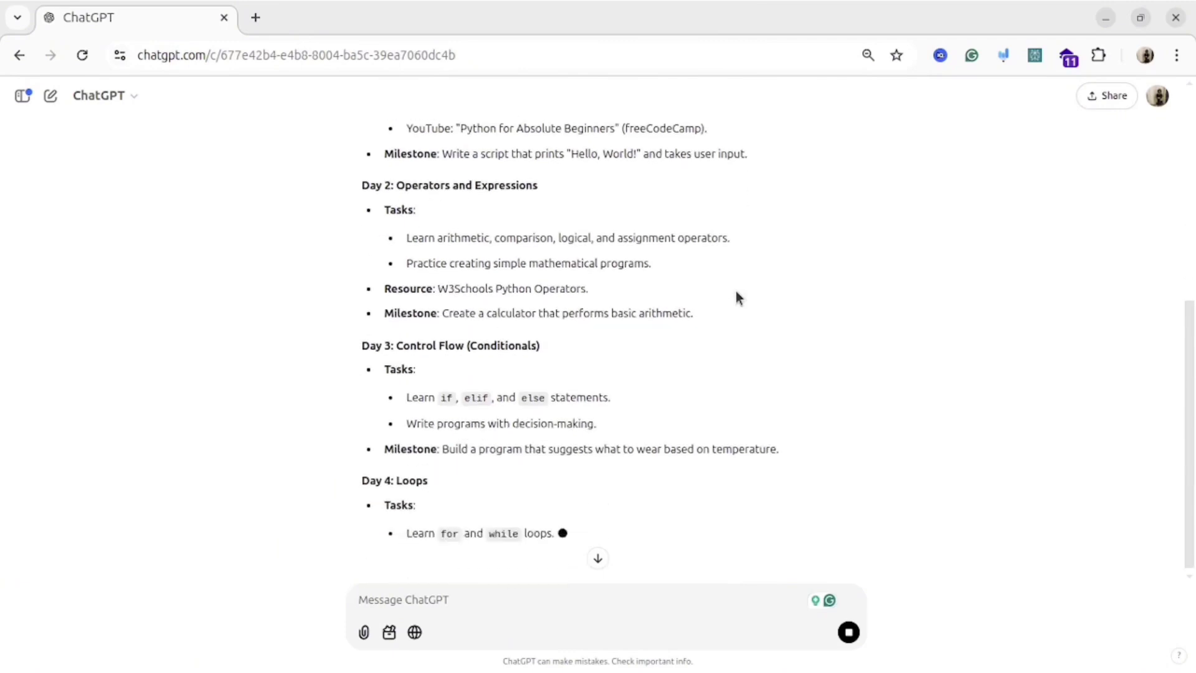
scroll(736, 292, down, 1)
scroll(736, 296, down, 3)
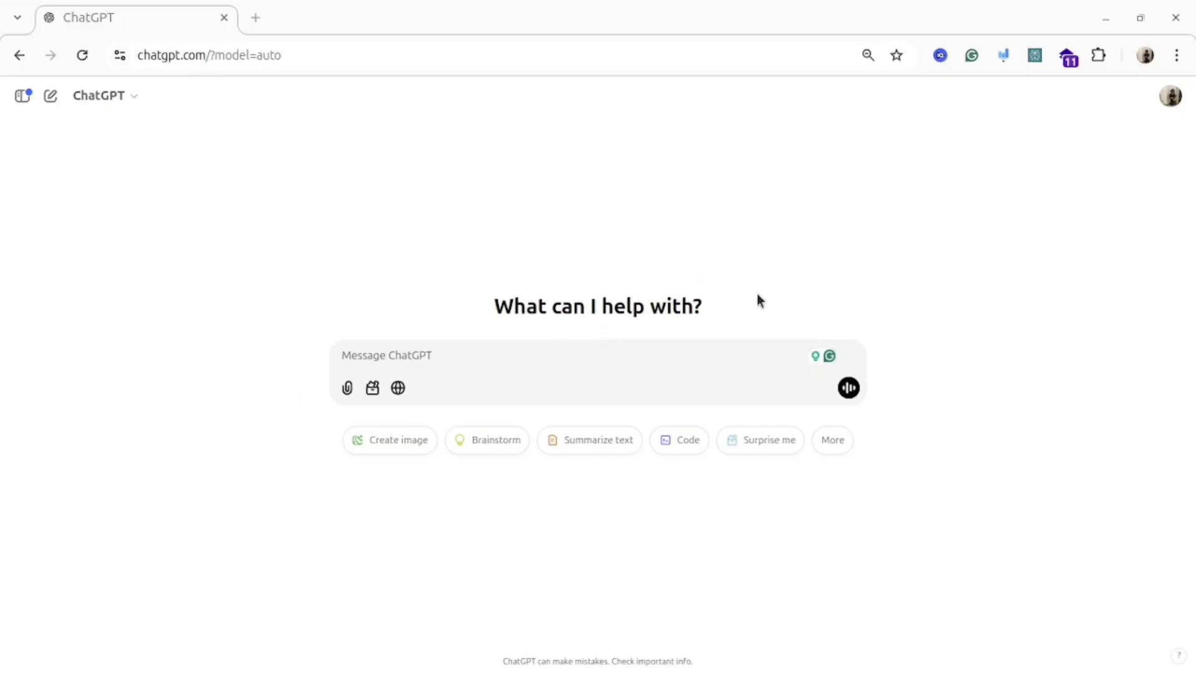
Send the brainstorming prompt with 'a YouTube channel about personal finance' as the topic
click(648, 358)
text(You are a creative brainstorming assistant. Generate 10 unique ideas for [insert topic or project] focusing on innovative and out-of-the-box approaches)
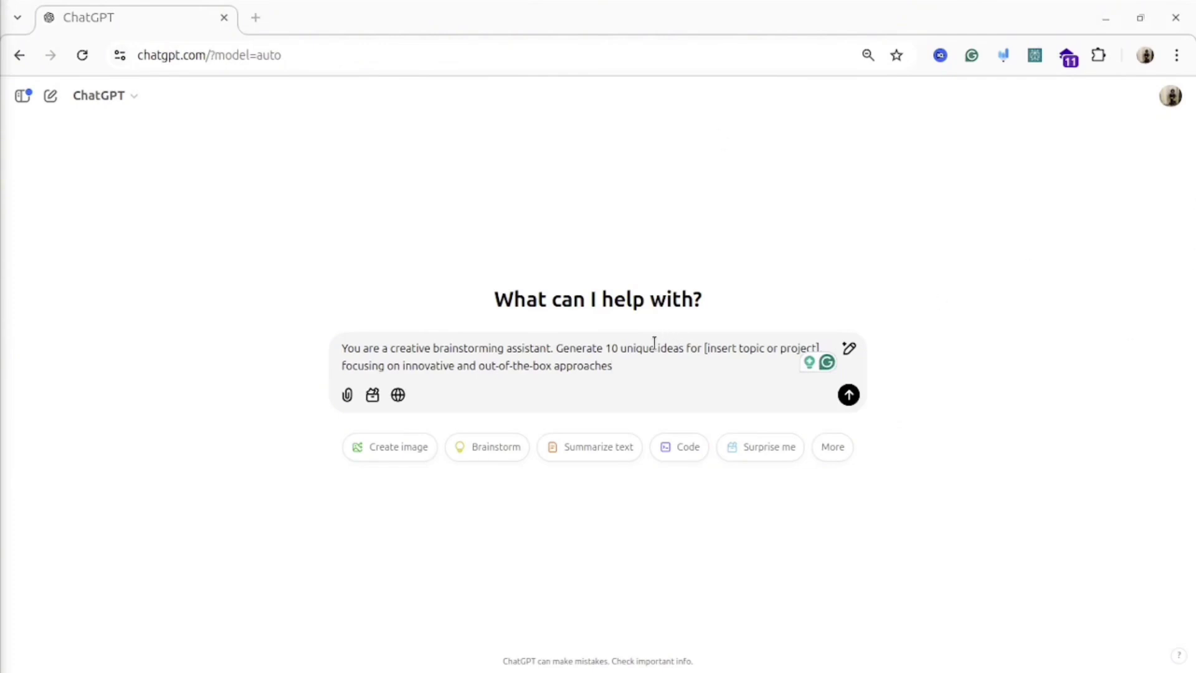
drag(706, 347, 819, 348)
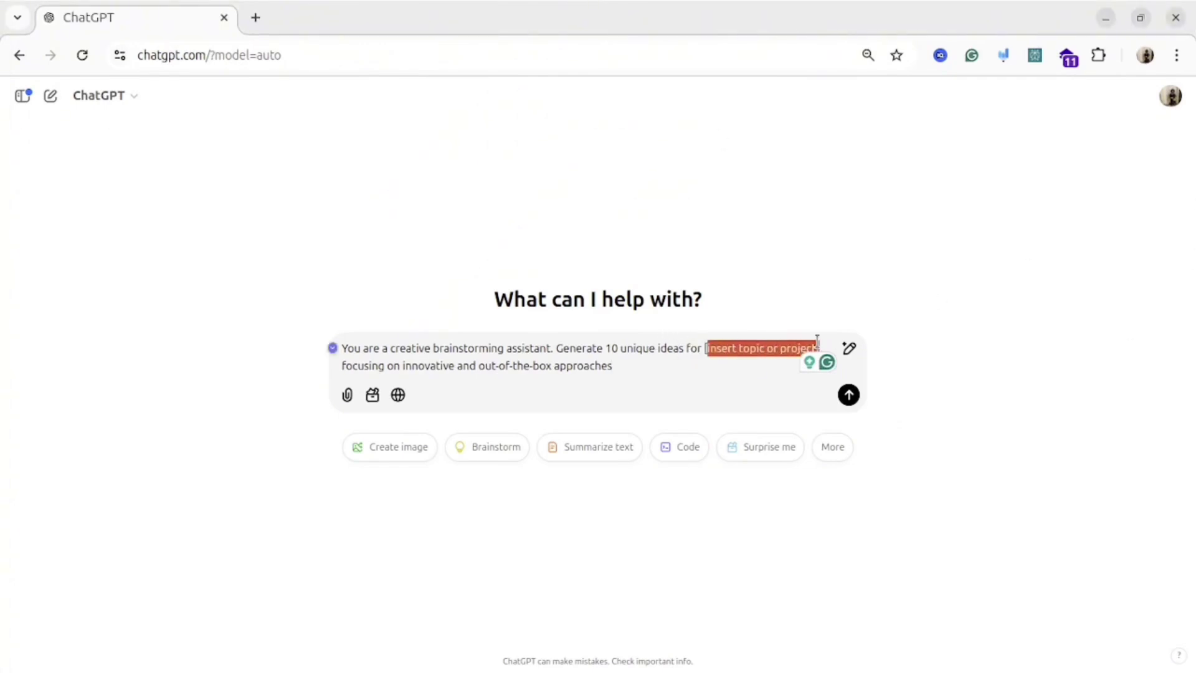
text(a YouTube channel about personal finance)
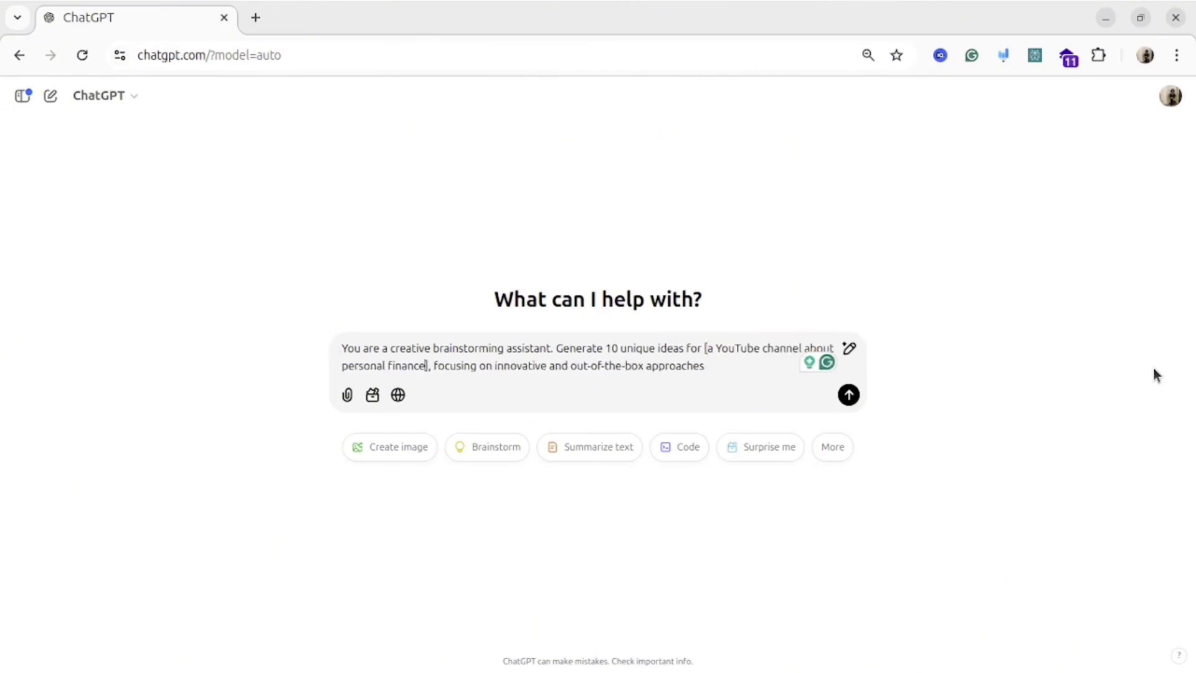
key(Return)
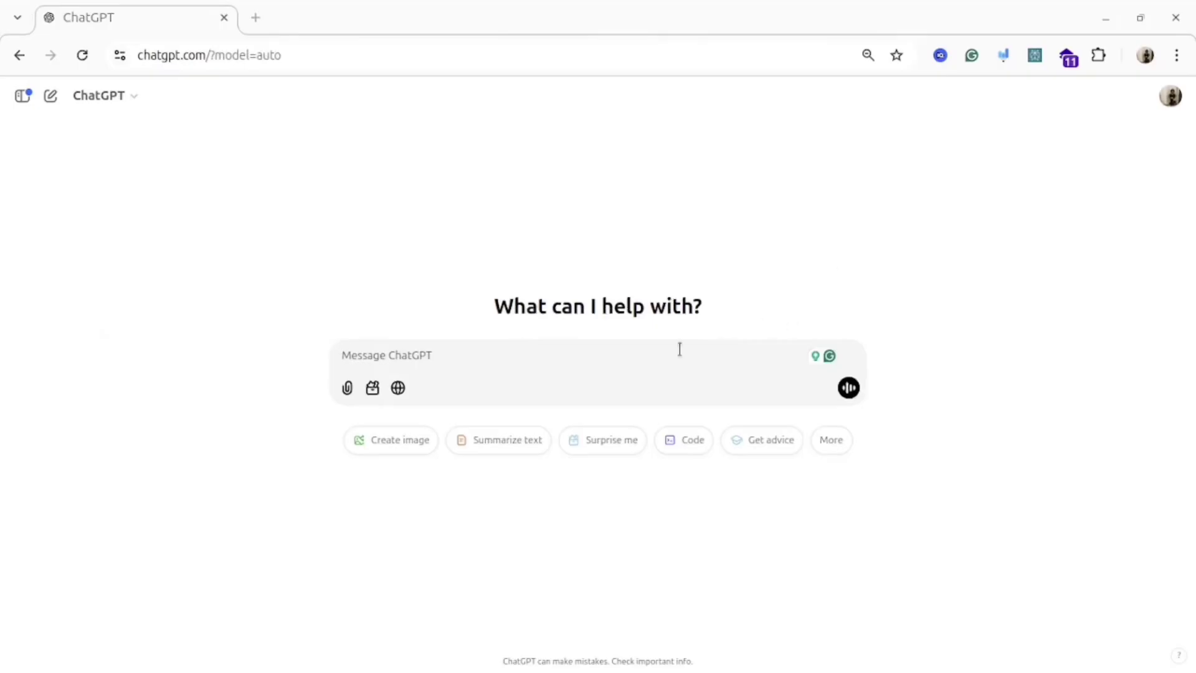
Send the concept-simplifying prompt for 'blockchain technology' and read the neighborhood ledger explanation
click(609, 374)
text(You are an expert at simplifying concepts. Explain [insert complex topic] in simple terms using analogies and examples that anyone can understand.)
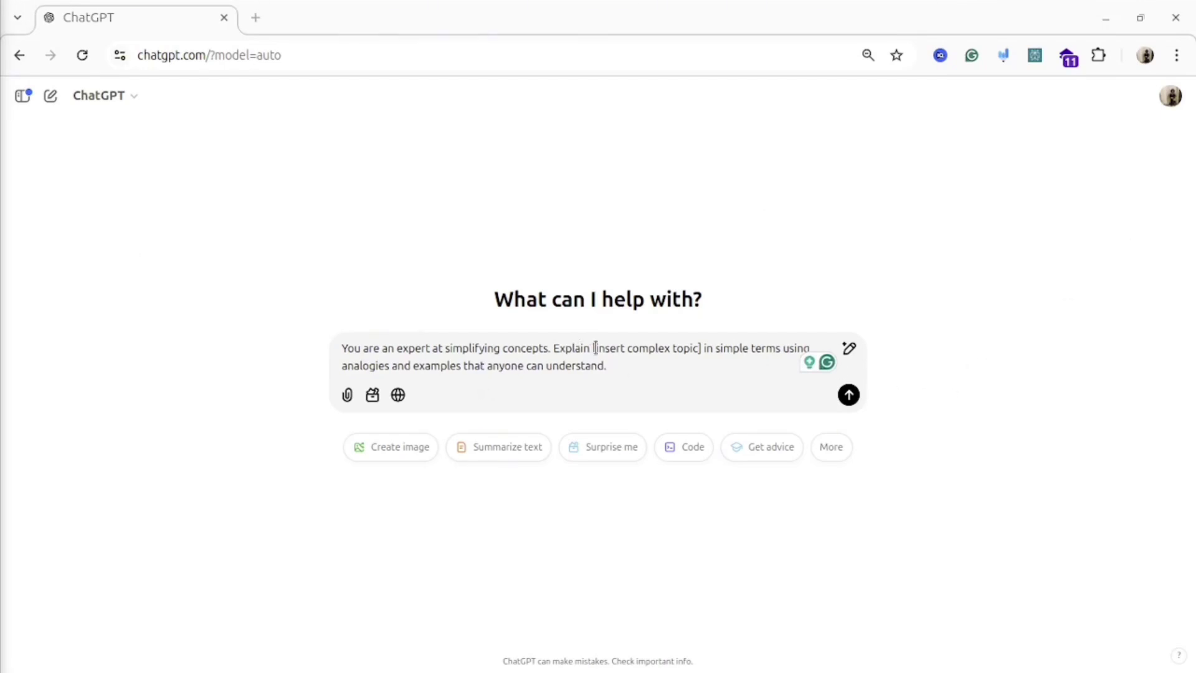
drag(595, 348, 699, 341)
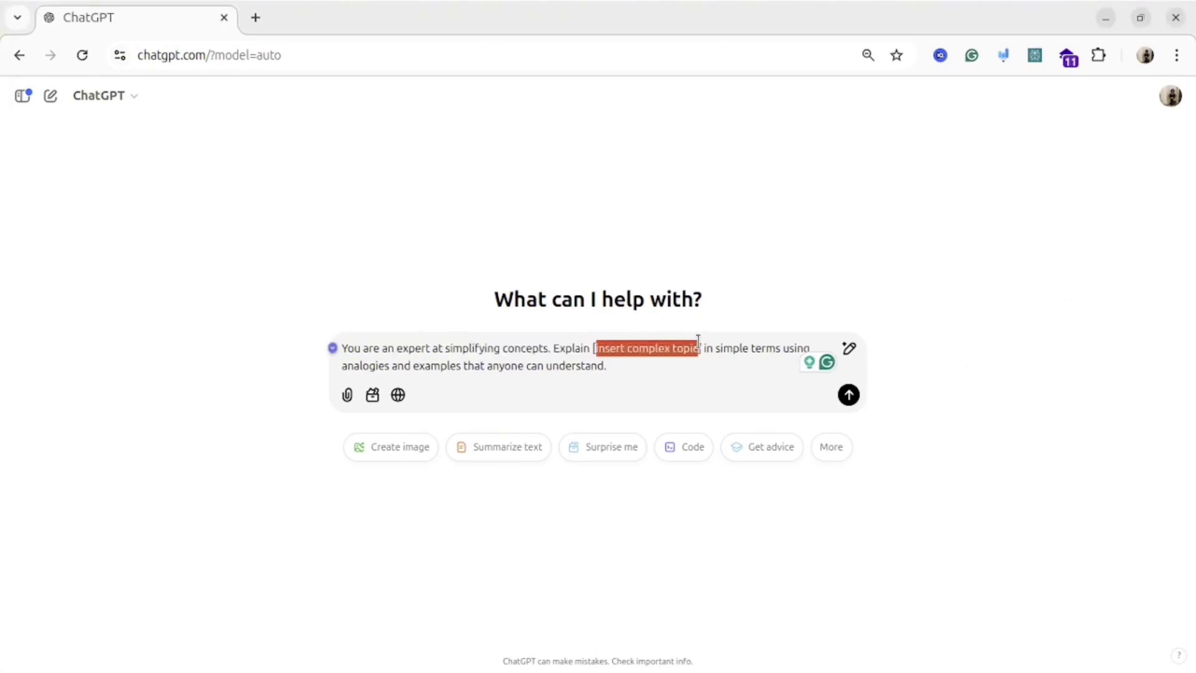
key(BackSpace)
text(blockchain technology)
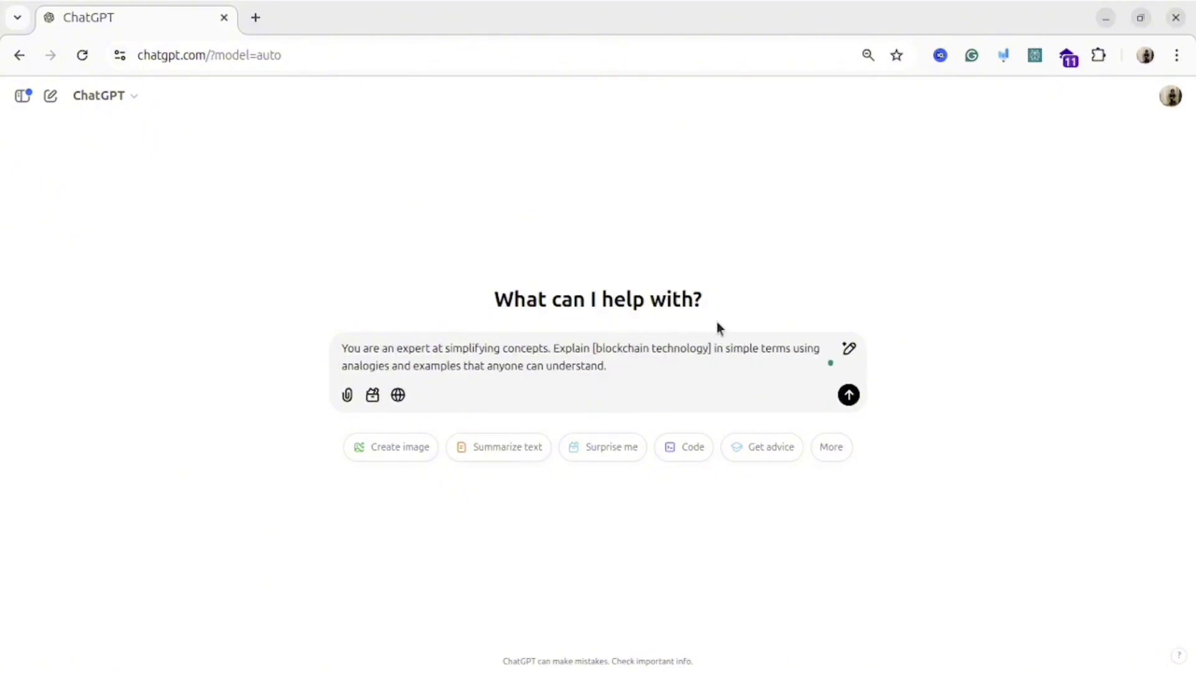
key(Return)
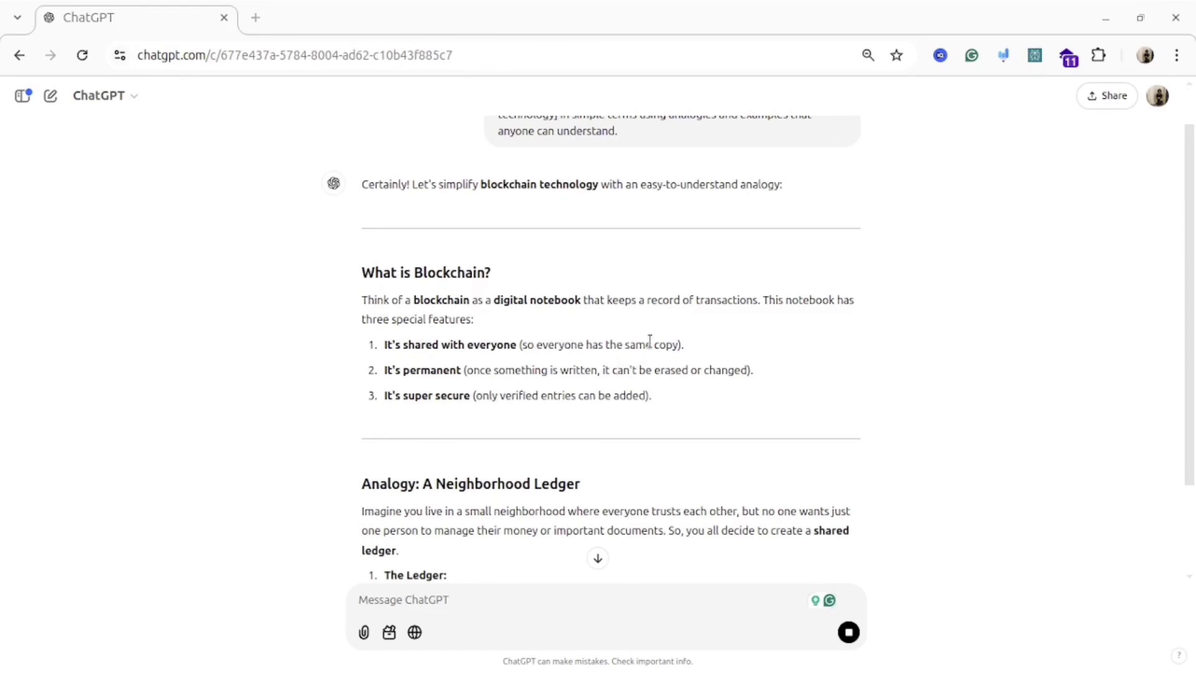
scroll(644, 327, down, 3)
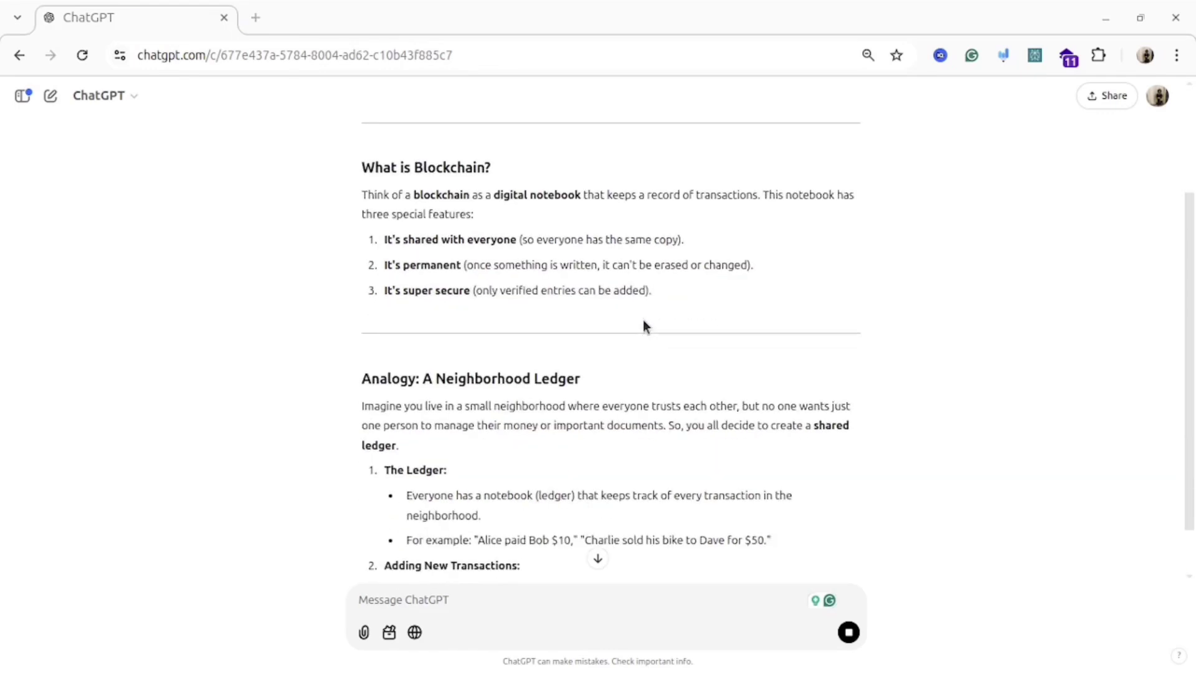
scroll(643, 320, down, 3)
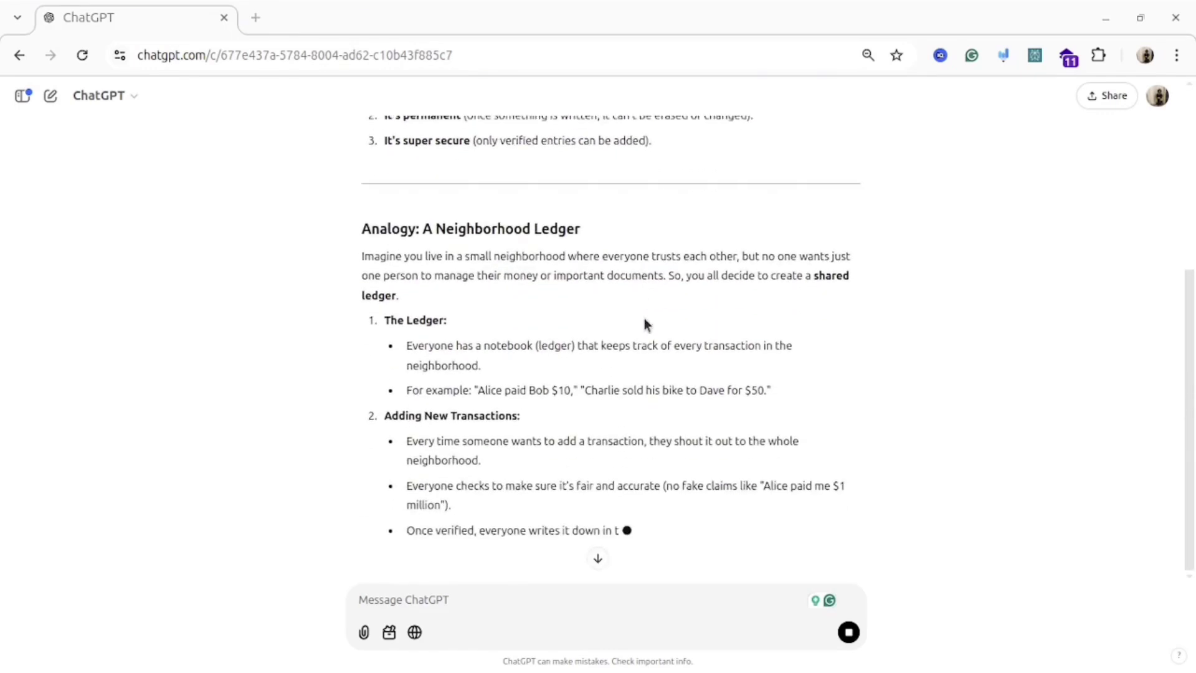
scroll(779, 288, down, 3)
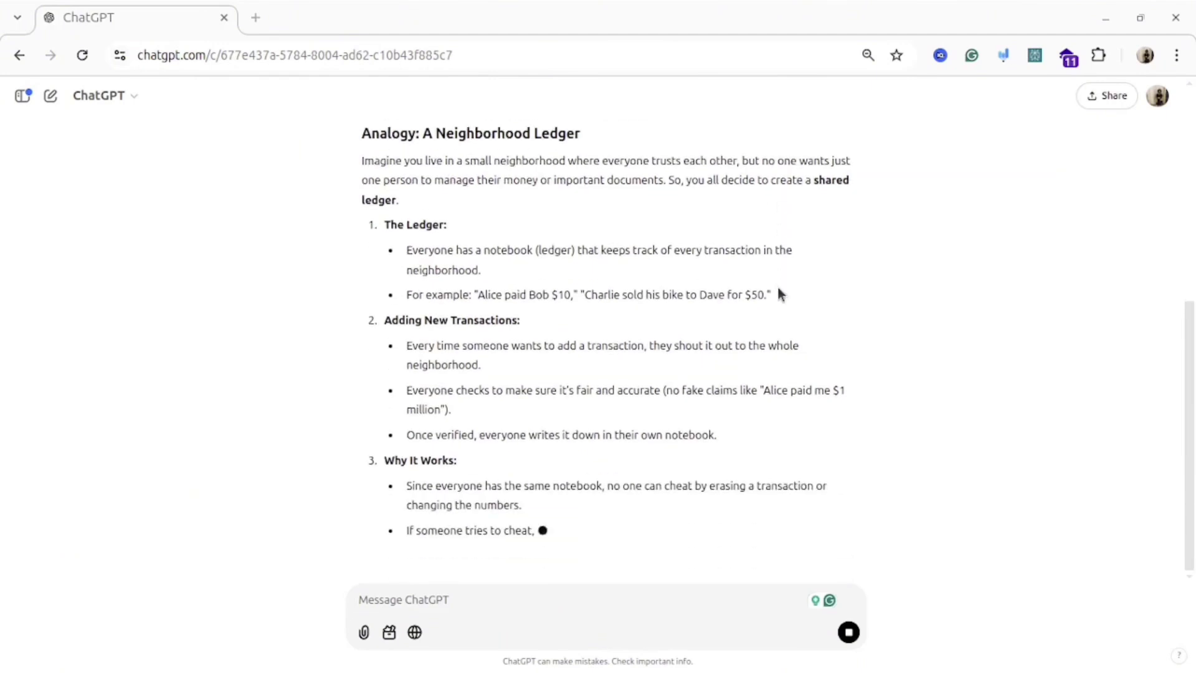
scroll(778, 293, down, 5)
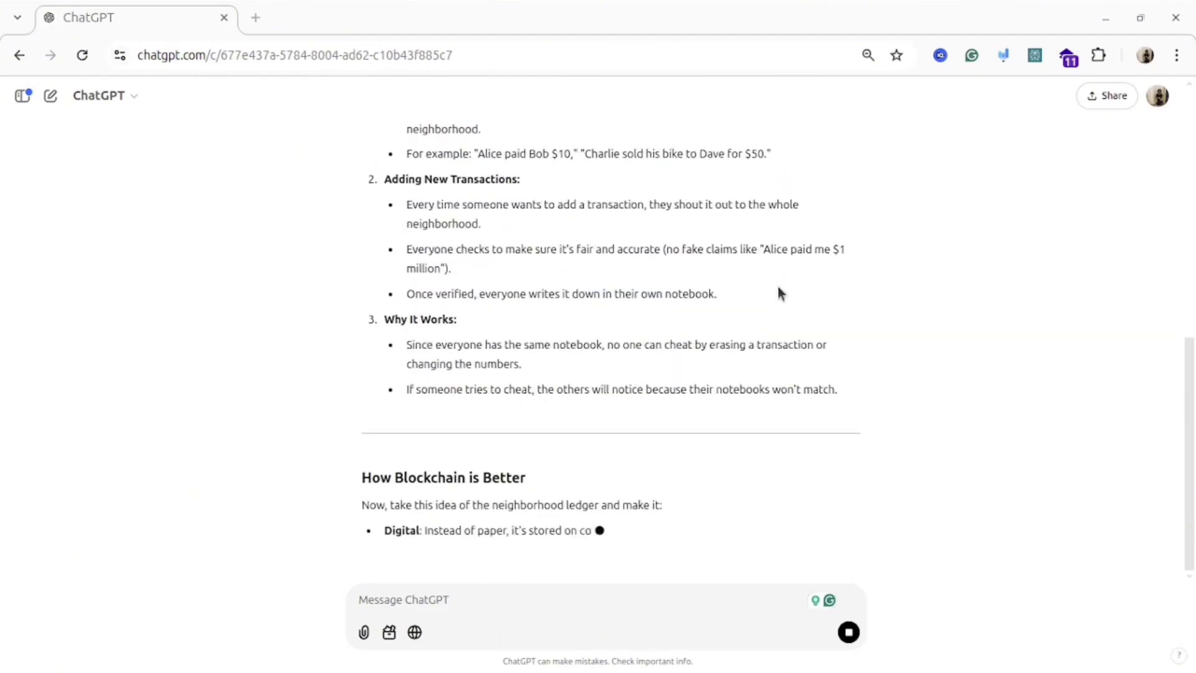
scroll(777, 290, down, 1)
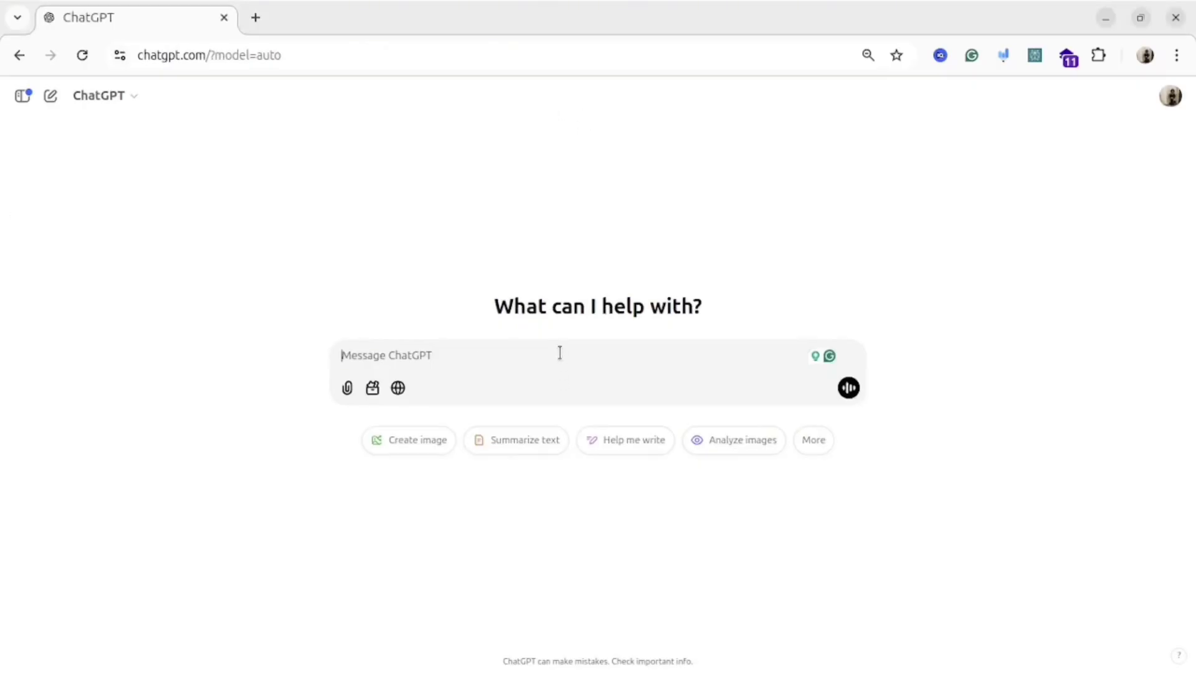
Send the project-manager prompt for 'launching an online course' and read the phased plan
text(You are an experienced project manager. Design a detailed project plan for [insert project], including milestones, timelines, key deliverables, and potential challenges.)
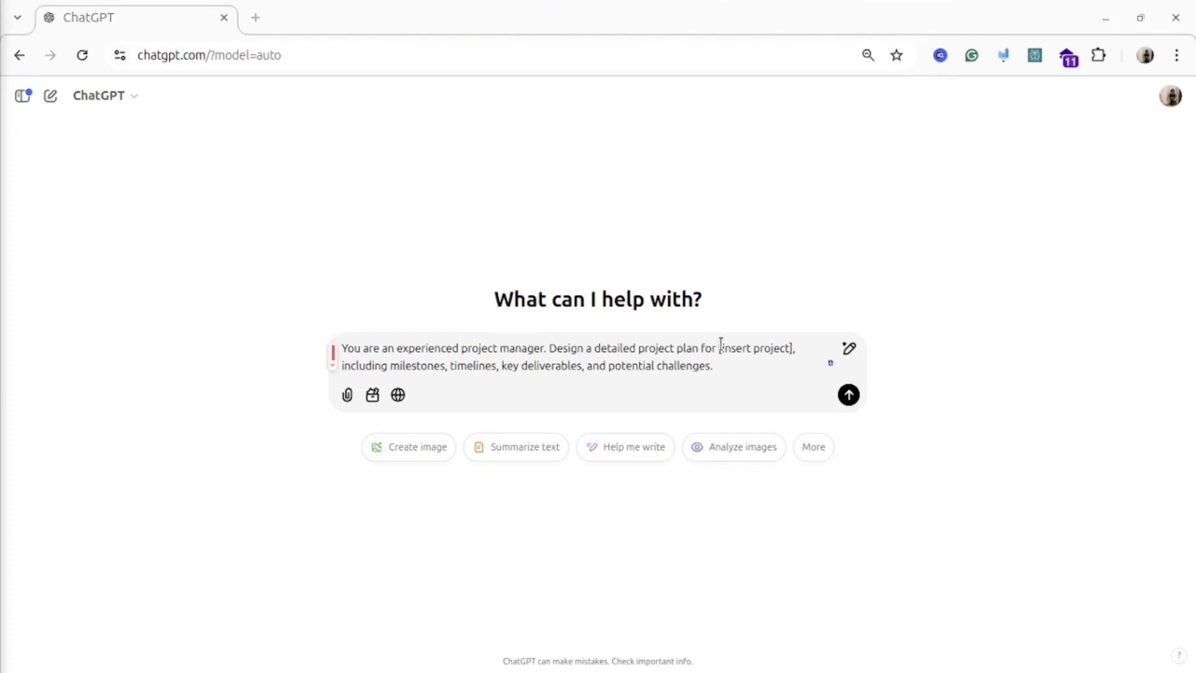
drag(721, 345, 783, 336)
text(launching an online course)
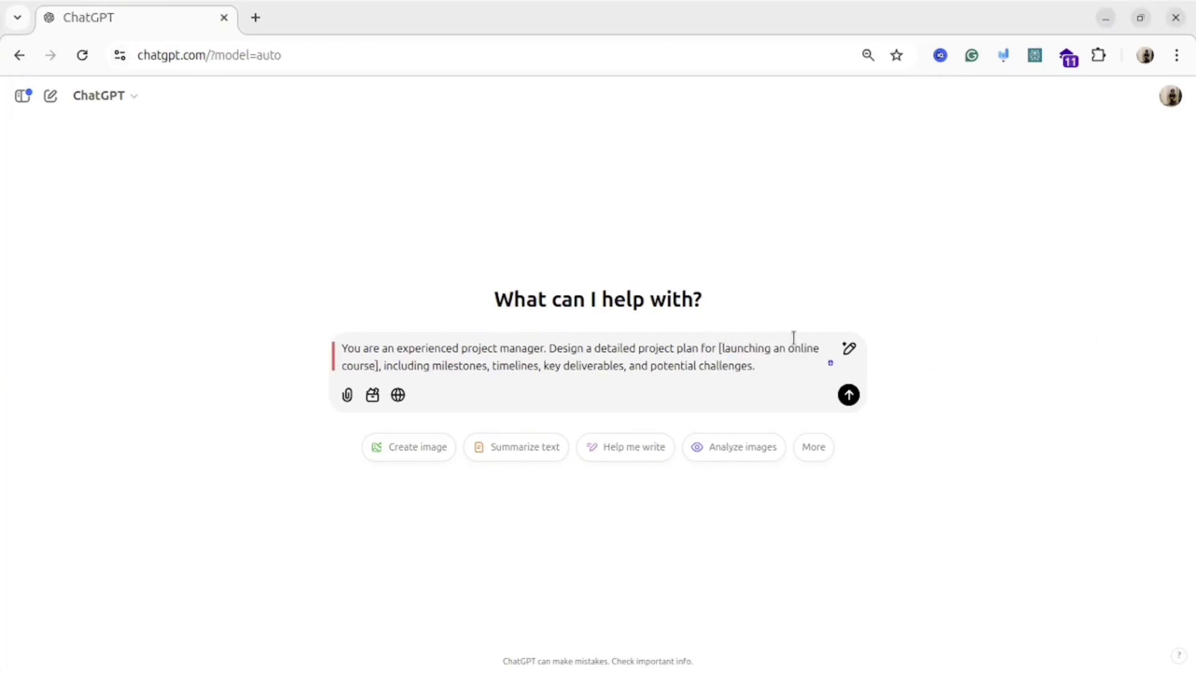
key(Return)
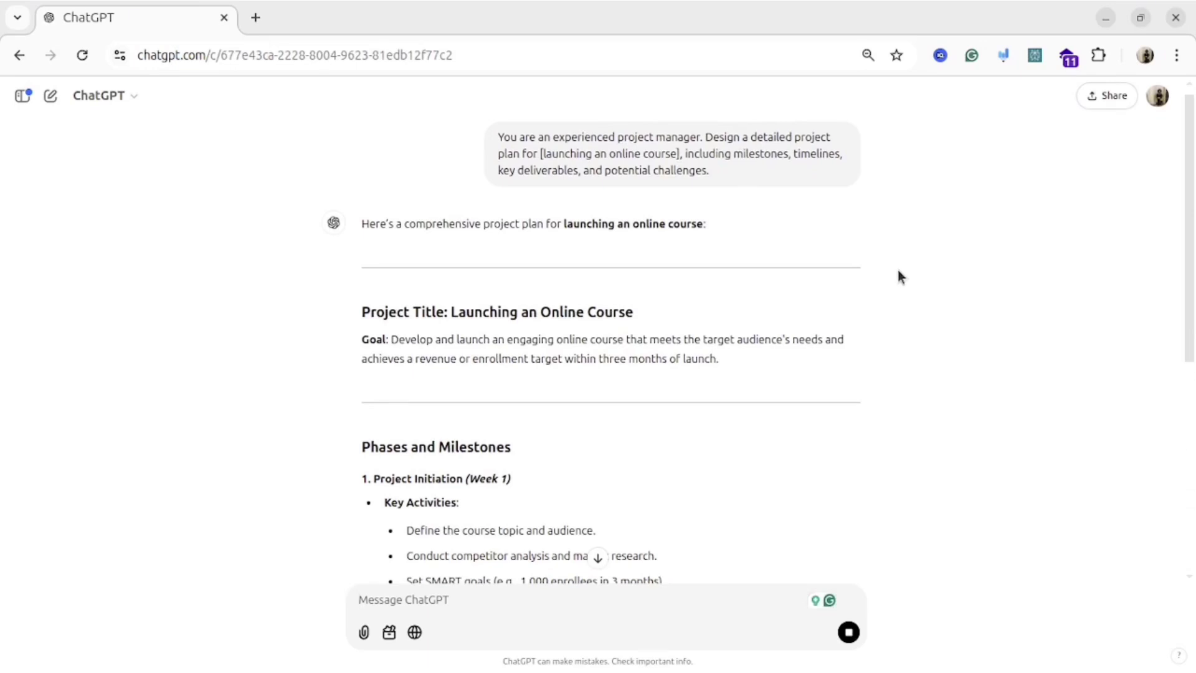
scroll(891, 274, down, 2)
scroll(888, 278, down, 2)
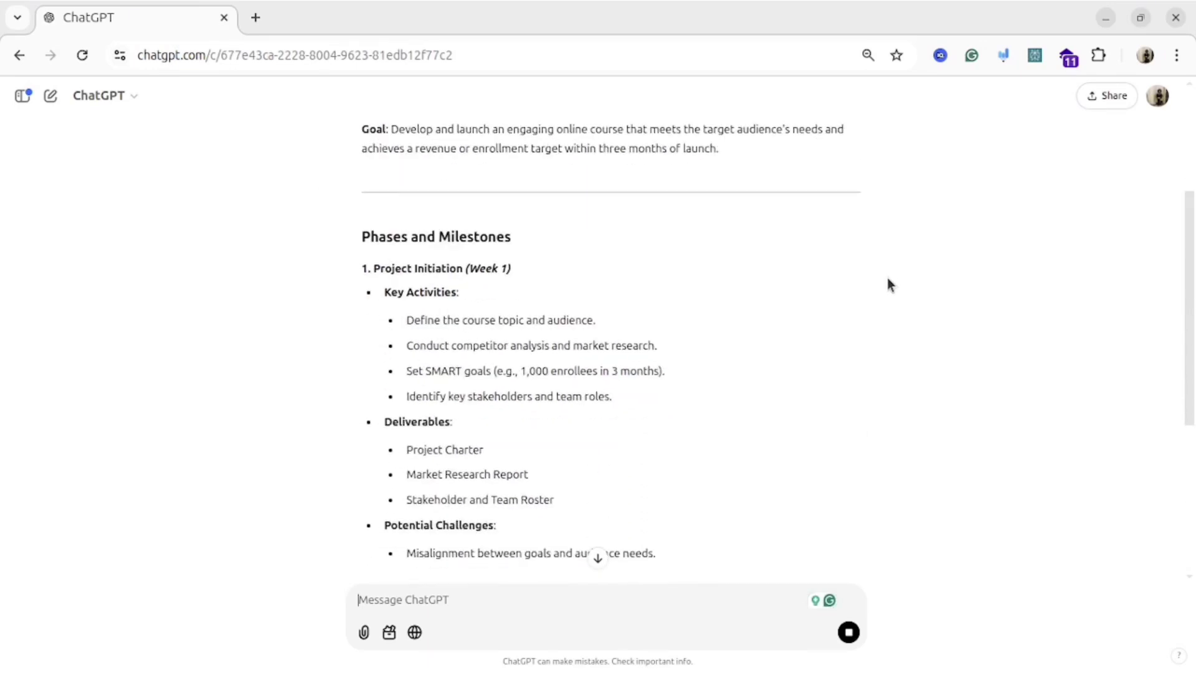
scroll(888, 284, down, 2)
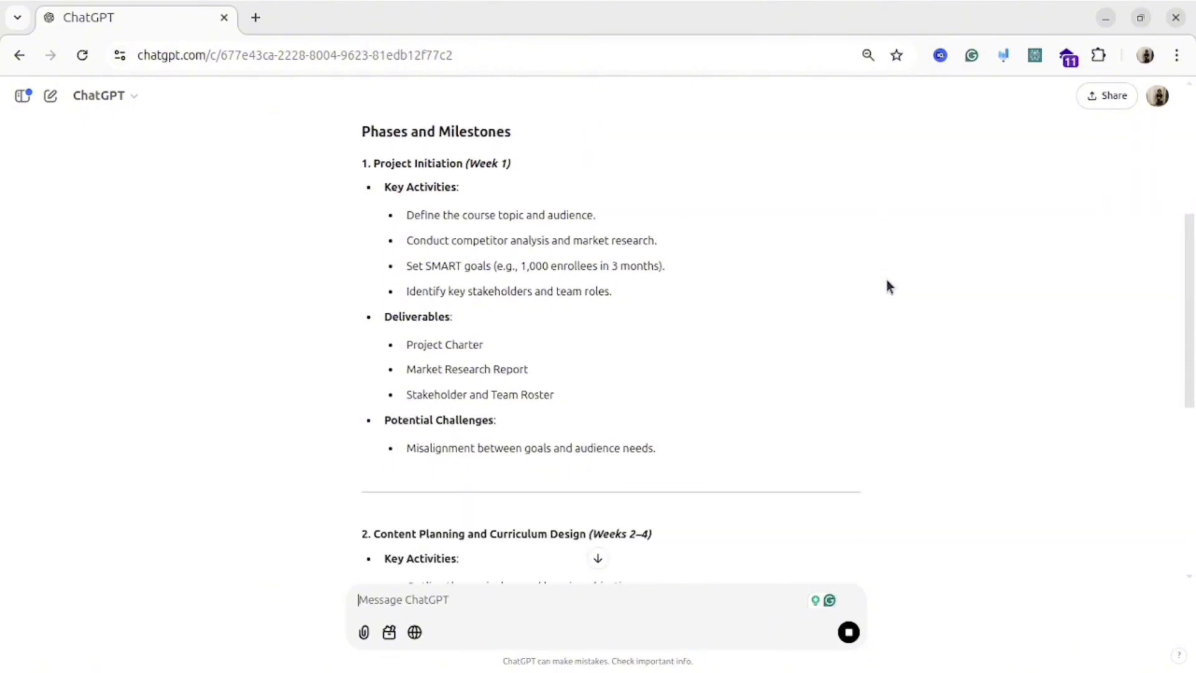
scroll(889, 285, down, 2)
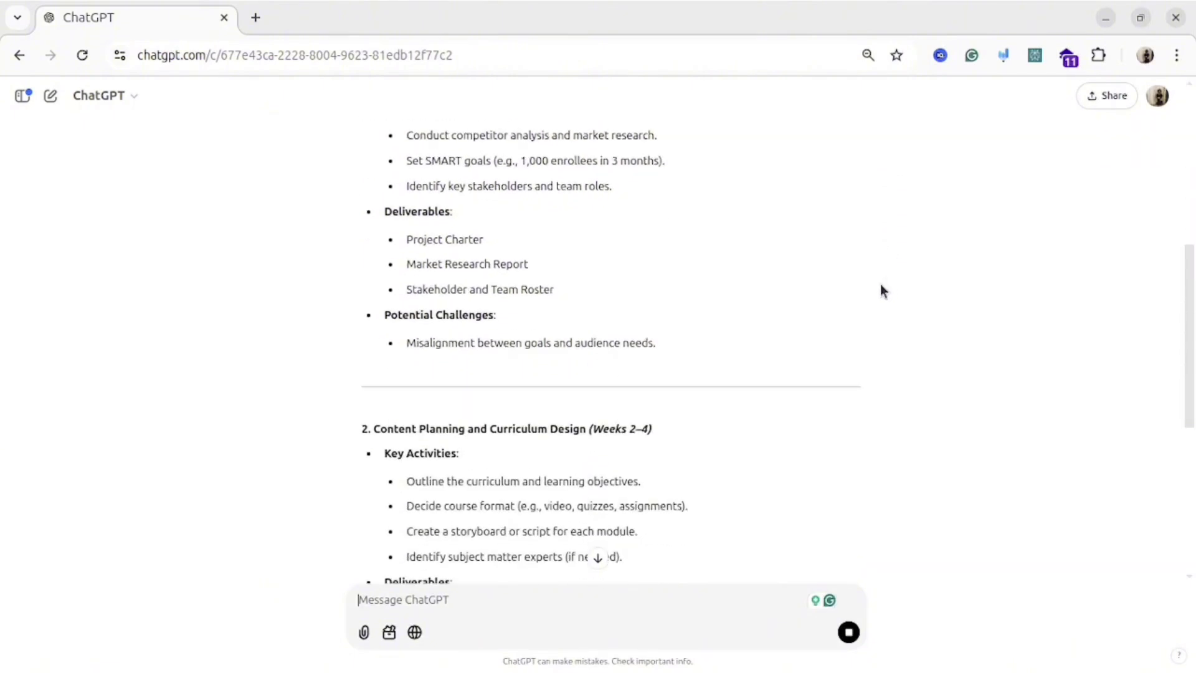
scroll(882, 289, down, 2)
scroll(878, 288, down, 2)
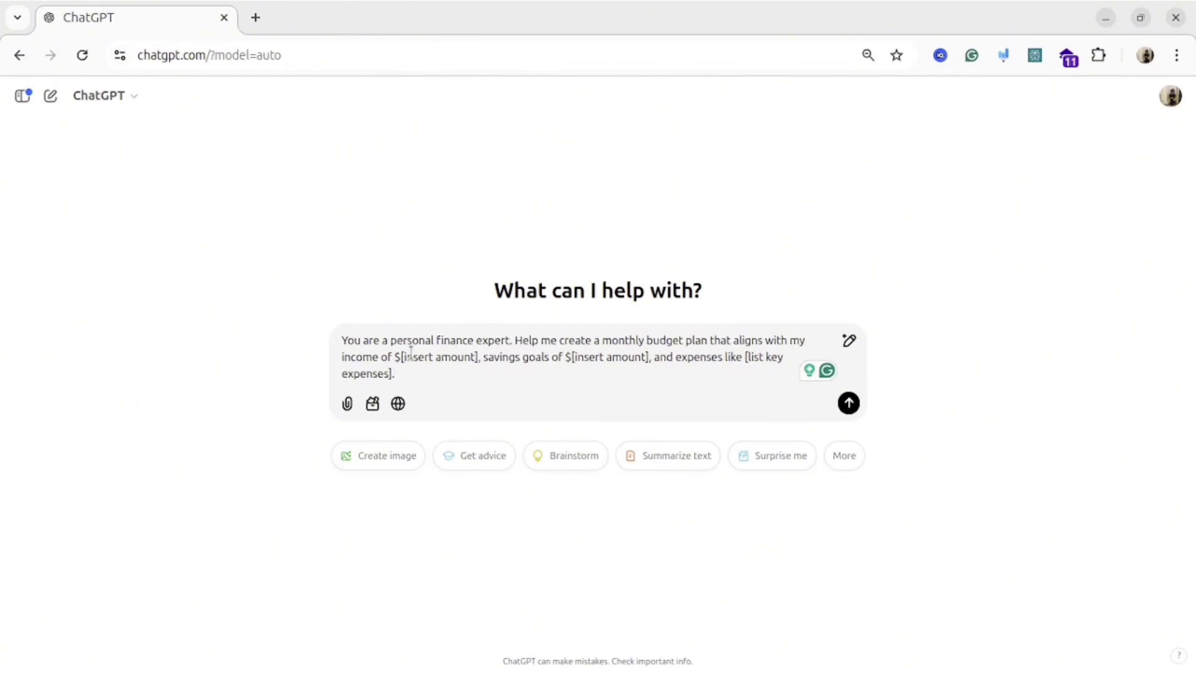
Fill the budget placeholders: income 1000, savings 100, expenses rent $200, groceries $400, transportation $200
drag(404, 356, 474, 357)
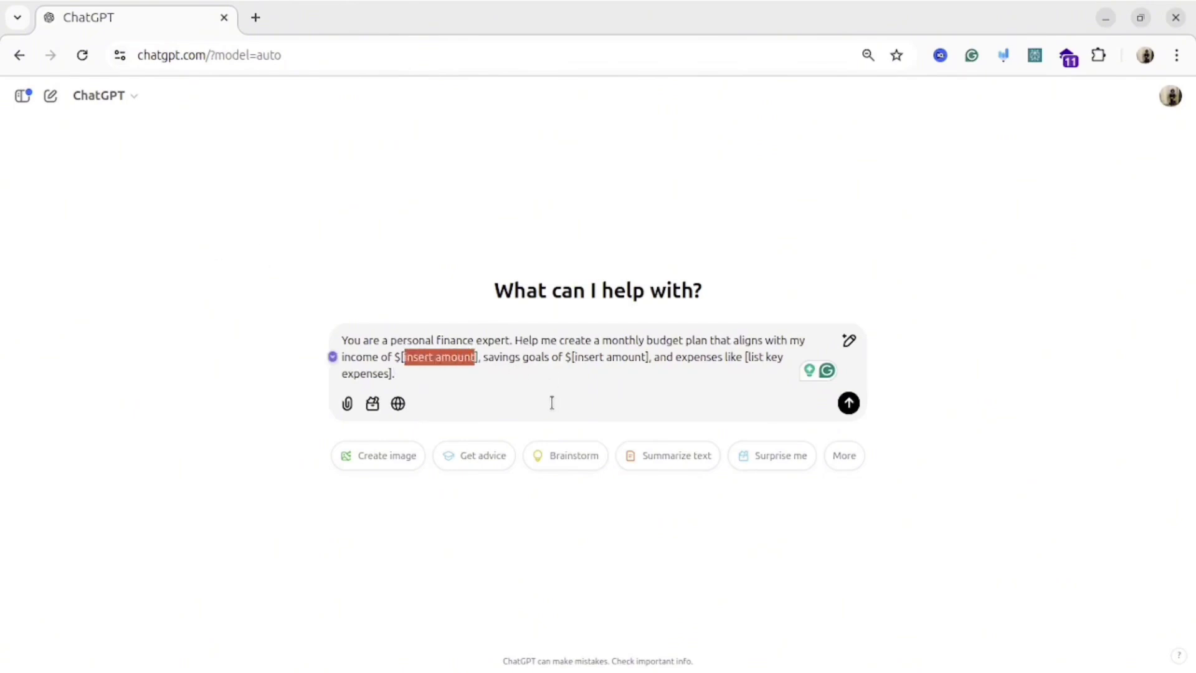
text(1000)
drag(529, 366, 602, 366)
text(100)
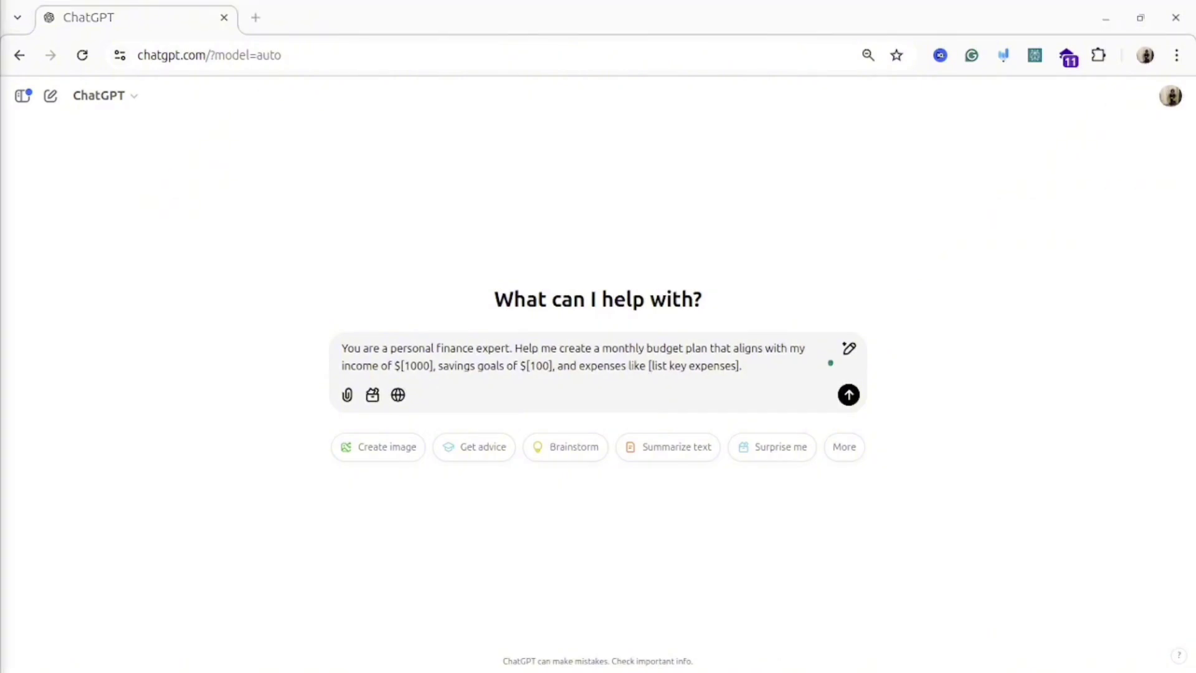
drag(654, 366, 737, 365)
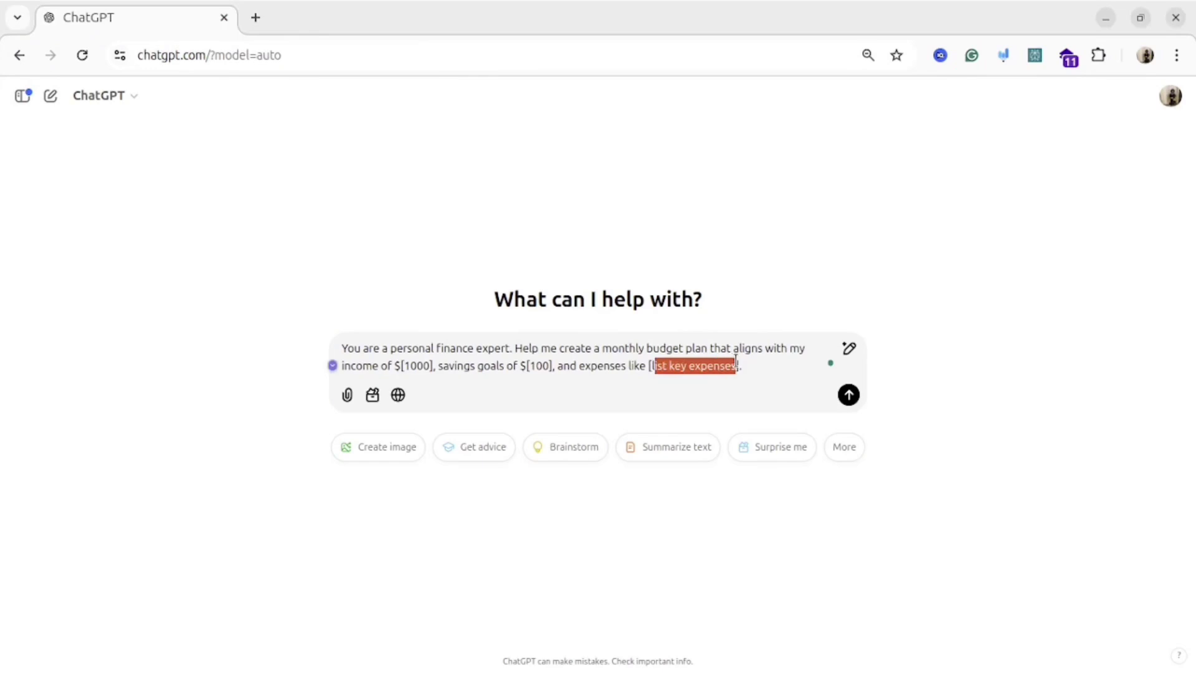
text(rent: $1,200, groceries: $400, transportation: $200)
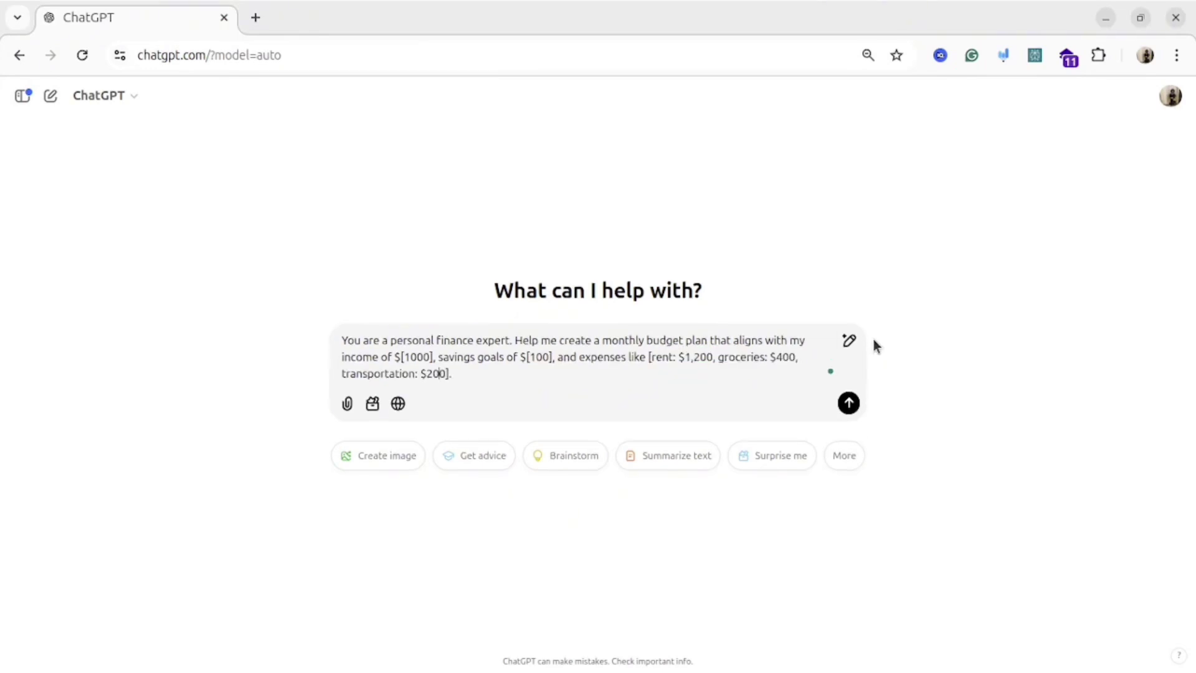
key(BackSpace)
key(BackSpace)
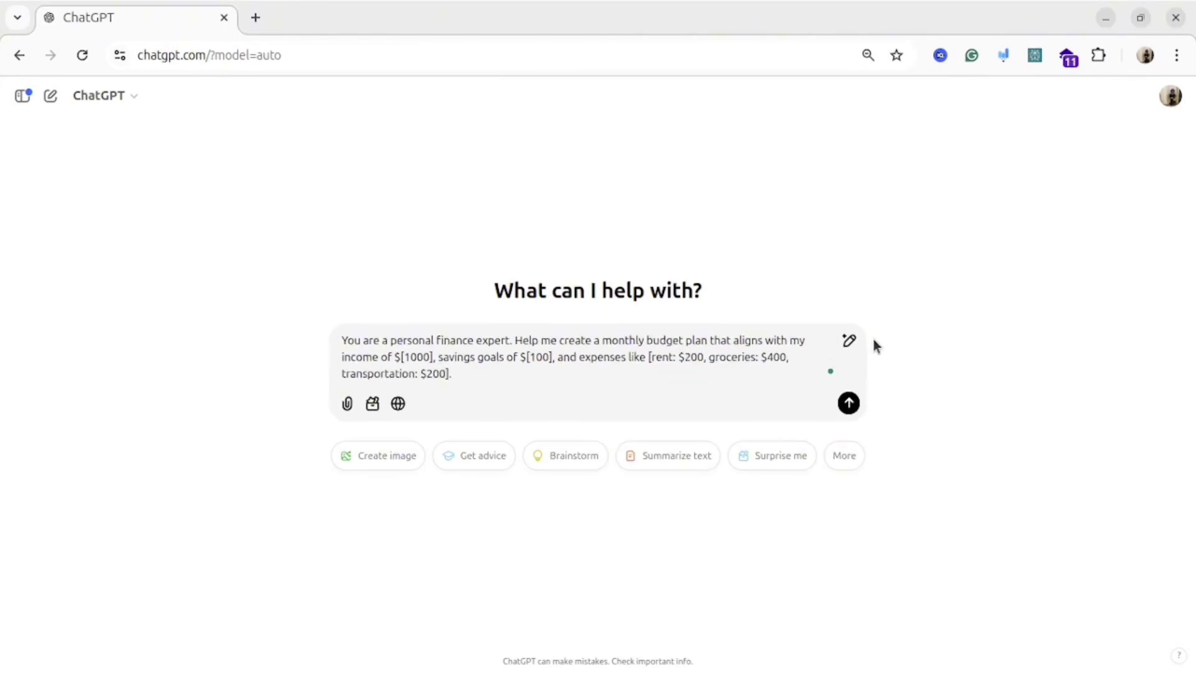
Send the filled budget prompt and read through the $1,000 monthly budget plan
click(848, 404)
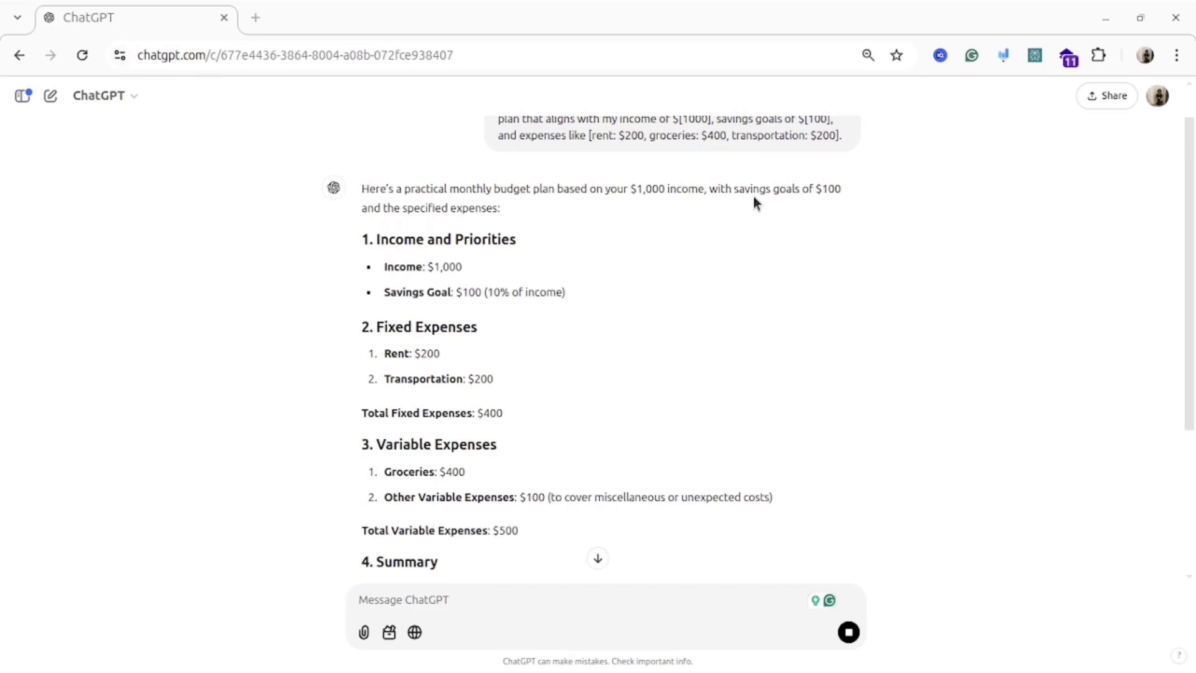
scroll(752, 197, down, 3)
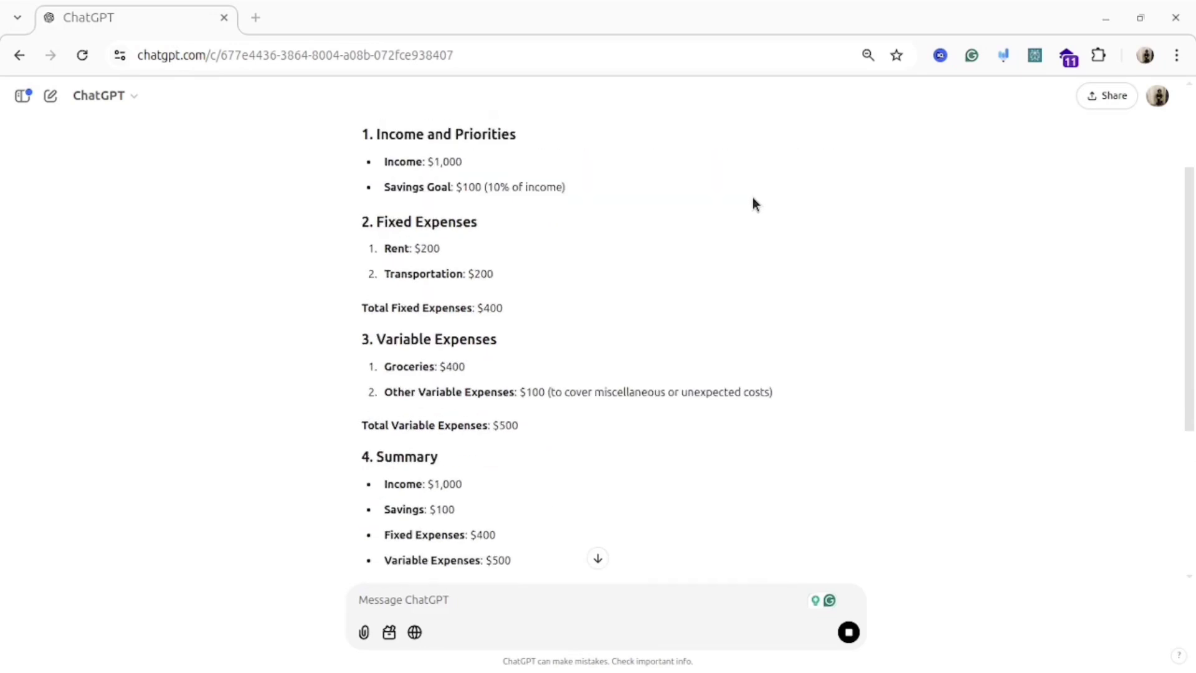
scroll(752, 196, down, 3)
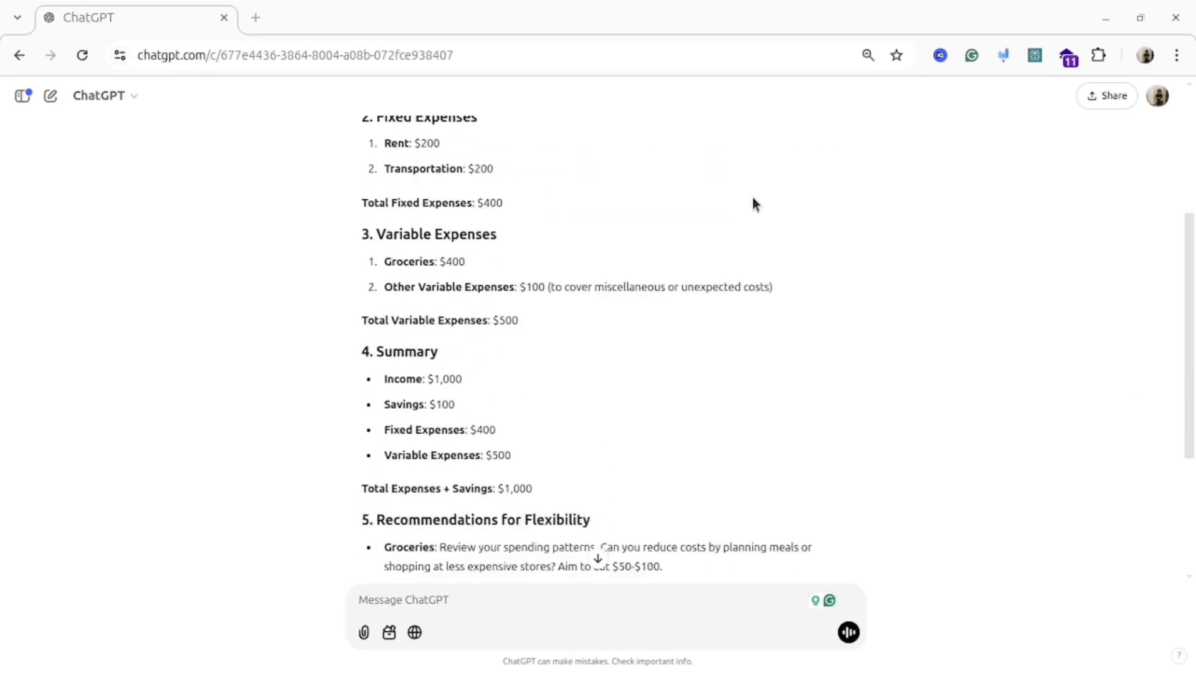
scroll(753, 197, down, 3)
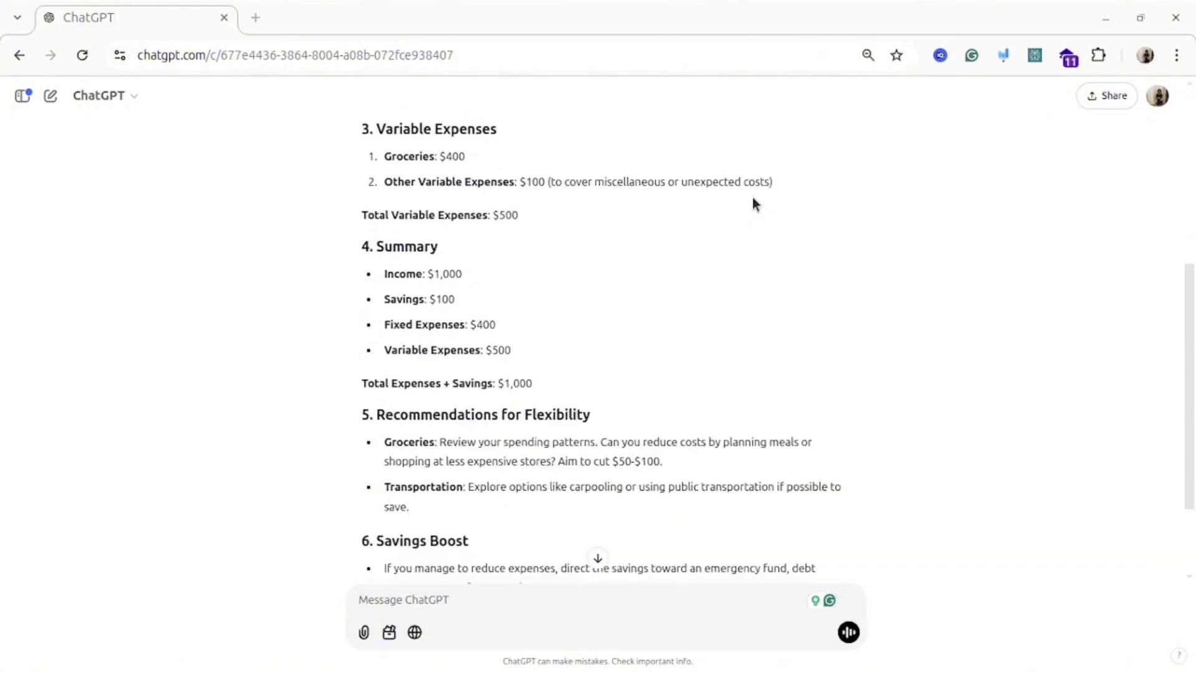
scroll(753, 196, down, 3)
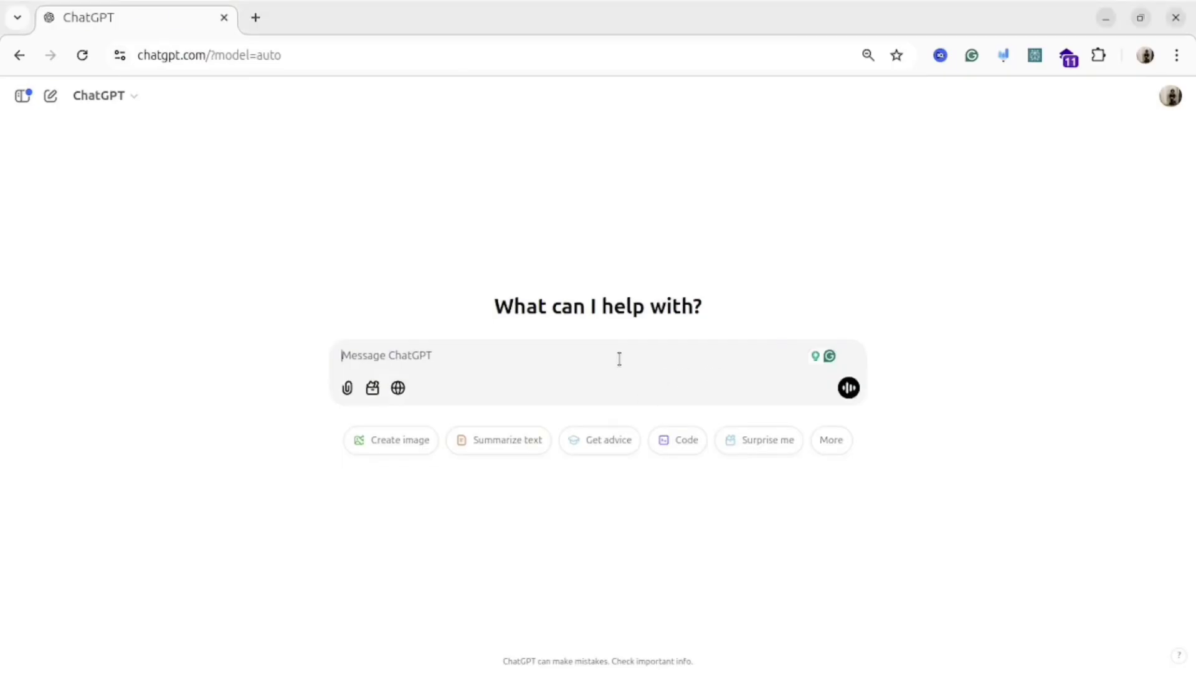
Paste the writer prompt, set the topic to 'technology trends' and keep only 'article' as the format
text(You are a professional writer specializing in [insert topic]. Draft a clear and engaging [email/article/blog post] about [insert topic] tailored to [insert audience].)
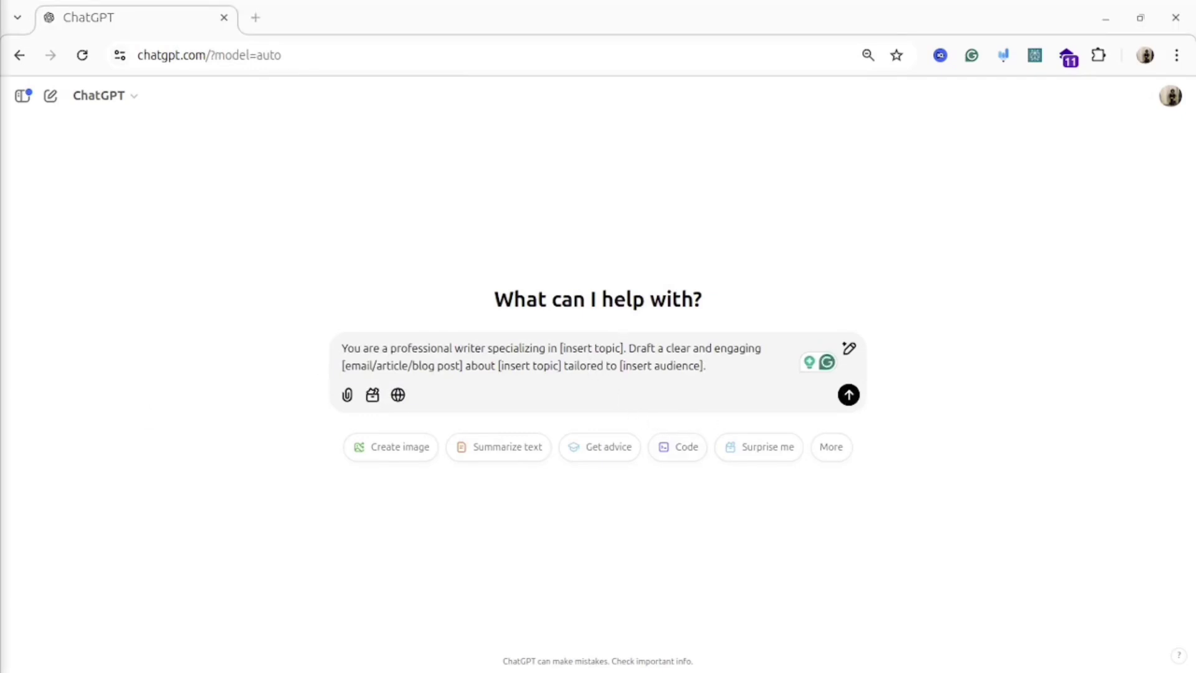
drag(563, 347, 622, 348)
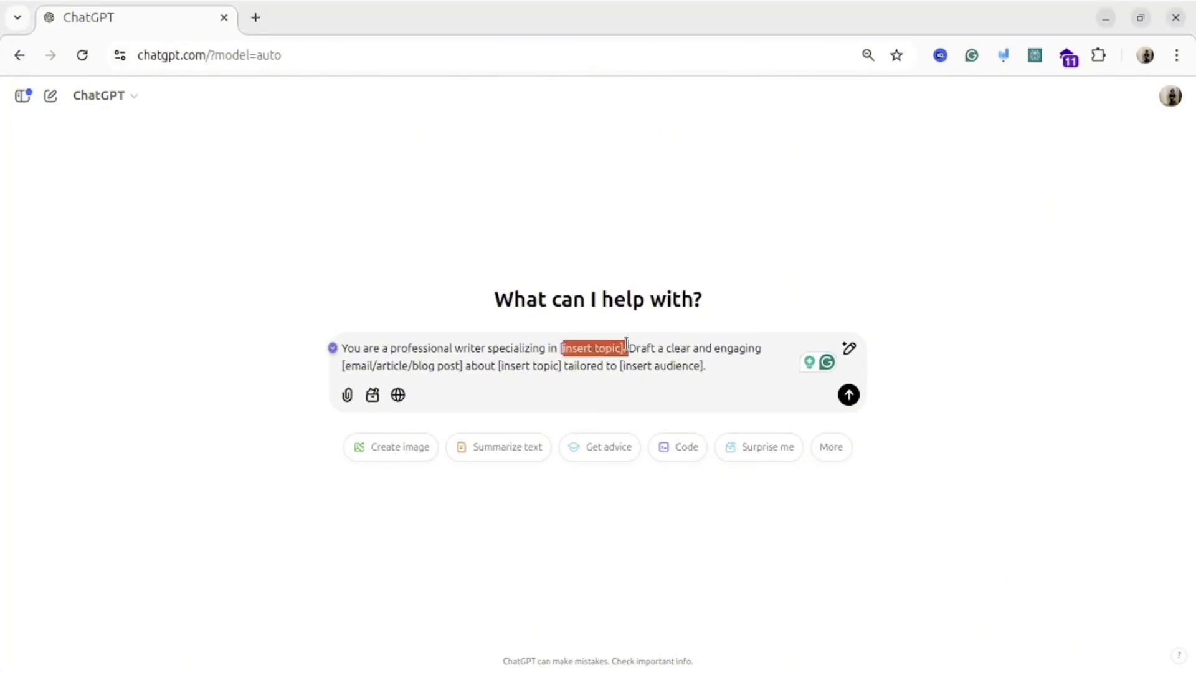
text(technology trends)
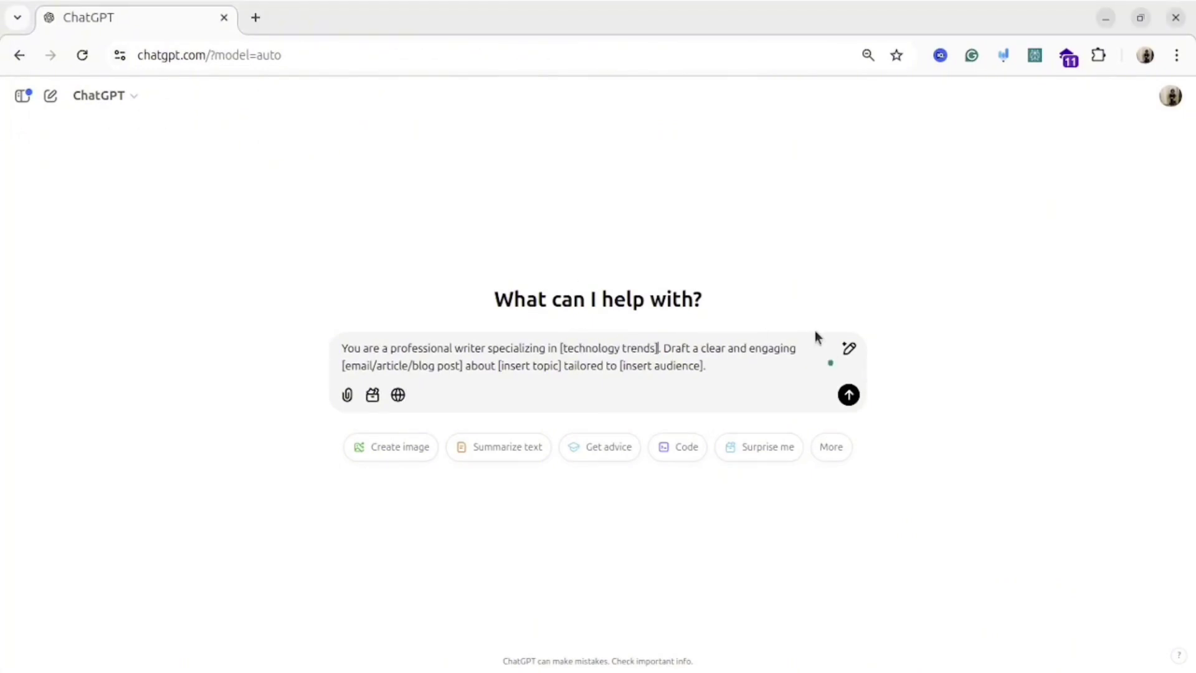
double_click(366, 361)
key(BackSpace)
key(Delete)
drag(376, 365, 406, 367)
key(BackSpace)
key(Delete)
key(Delete)
key(Delete)
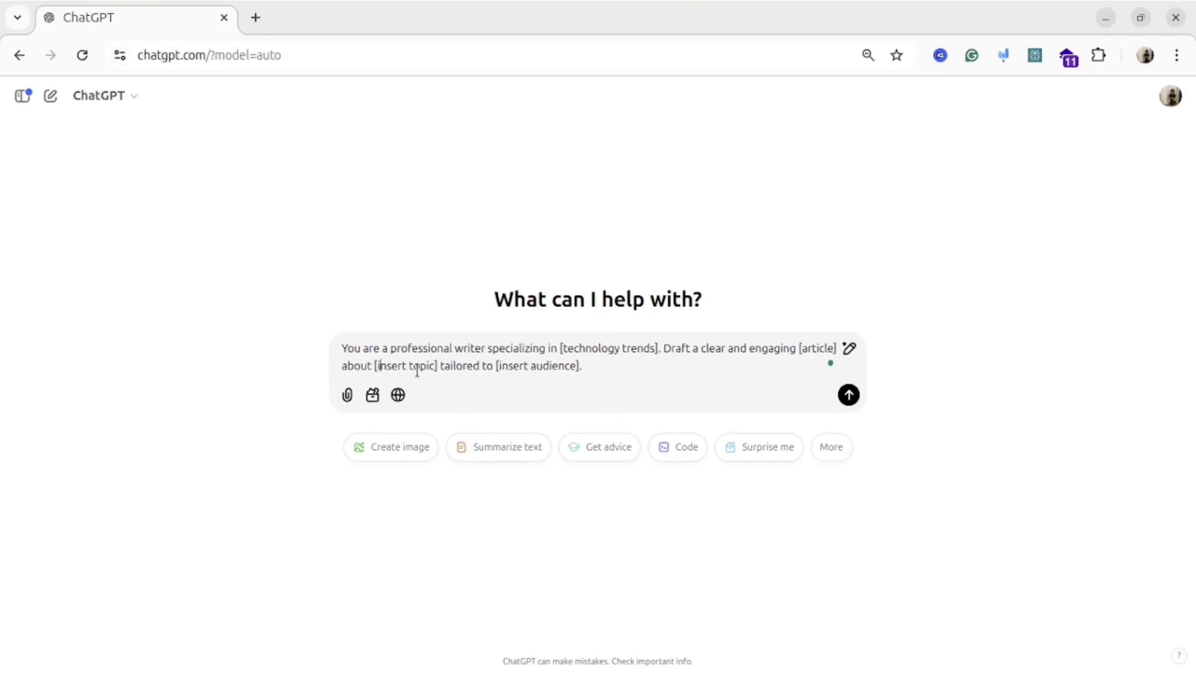
Set the subject to 'AI' and the audience to 'developers', then send the prompt
key(shift+Right)
key(shift+Right)
key(shift+Right)
key(shift+Right)
key(shift+Right)
key(shift+Right)
key(shift+Right)
key(shift+Right)
key(shift+Right)
key(shift+Right)
key(shift+Right)
key(shift+Right)
text(AI)
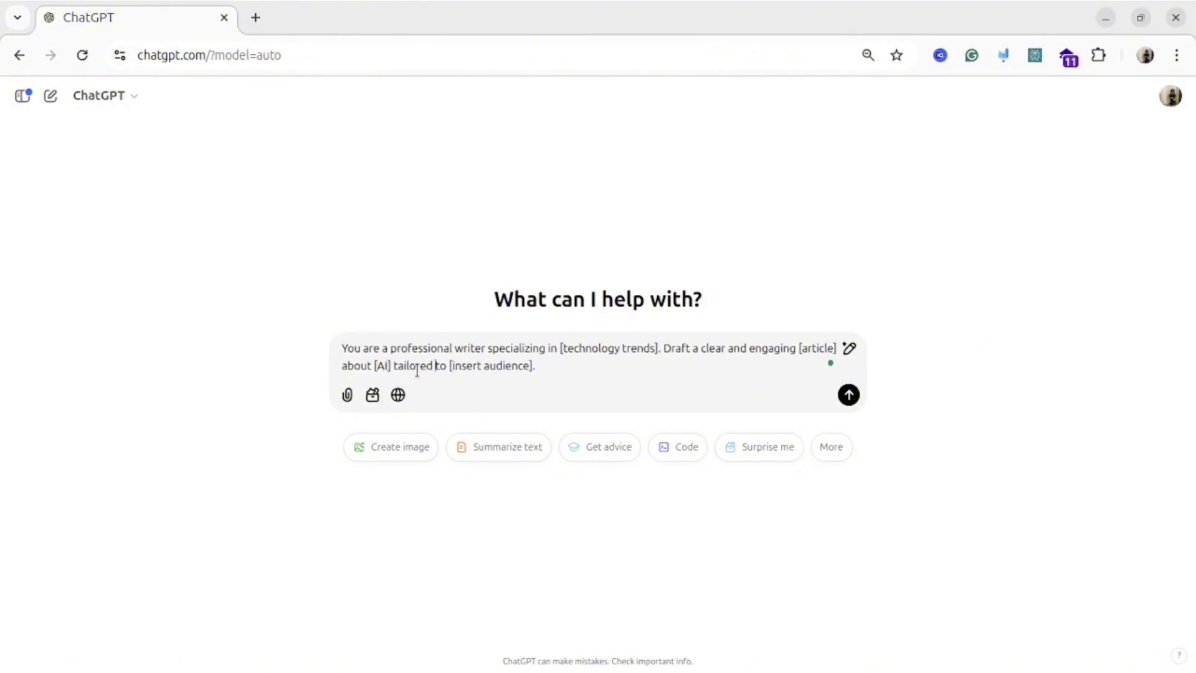
key(shift+End)
text(developers)
key(Return)
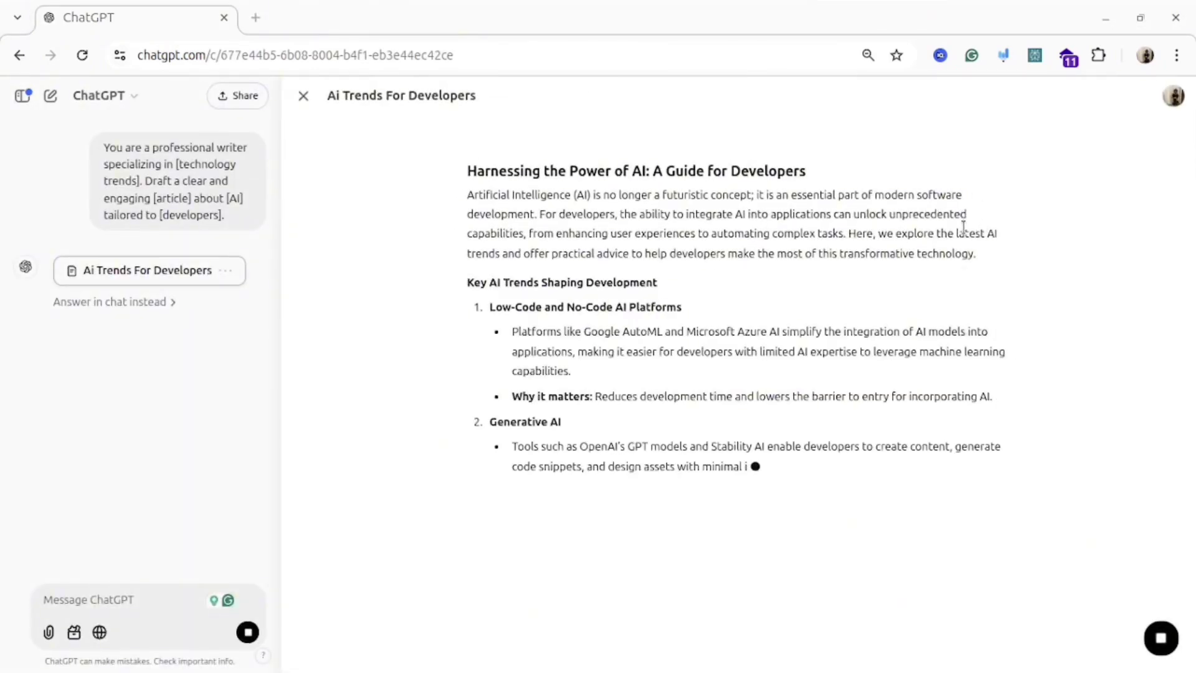
Review the AI Trends For Developers canvas article and lower its reading level to Middle School
scroll(792, 299, down, 2)
scroll(790, 297, down, 3)
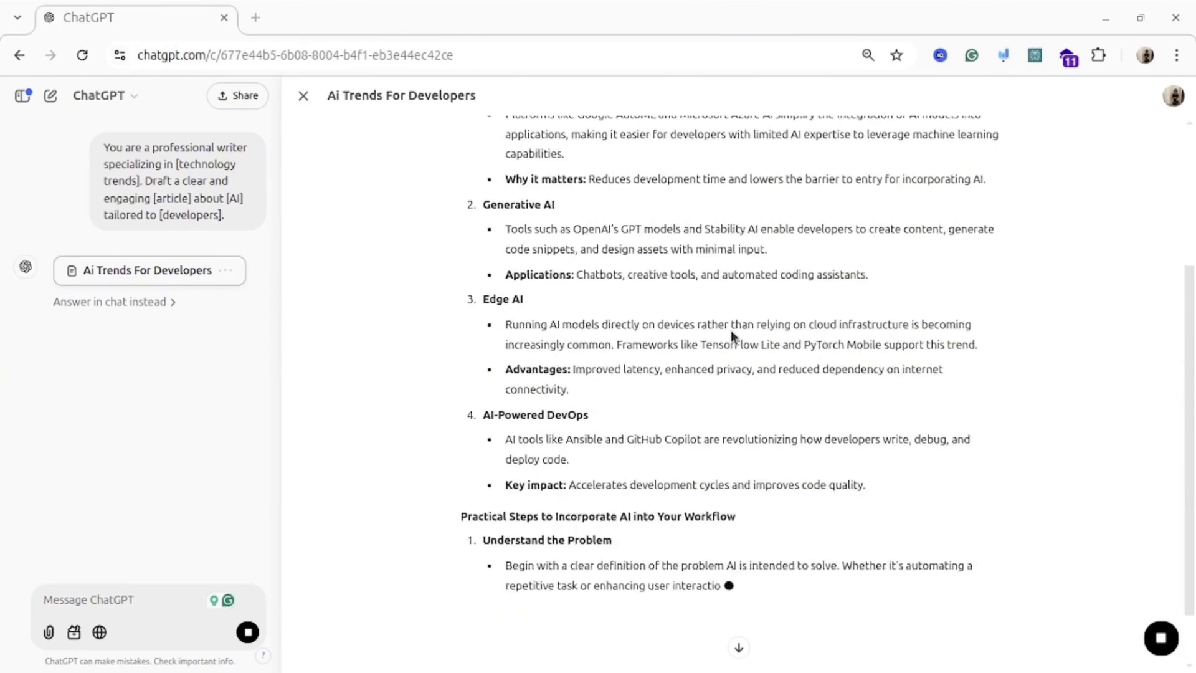
scroll(731, 330, down, 2)
scroll(735, 325, up, 3)
scroll(738, 322, up, 3)
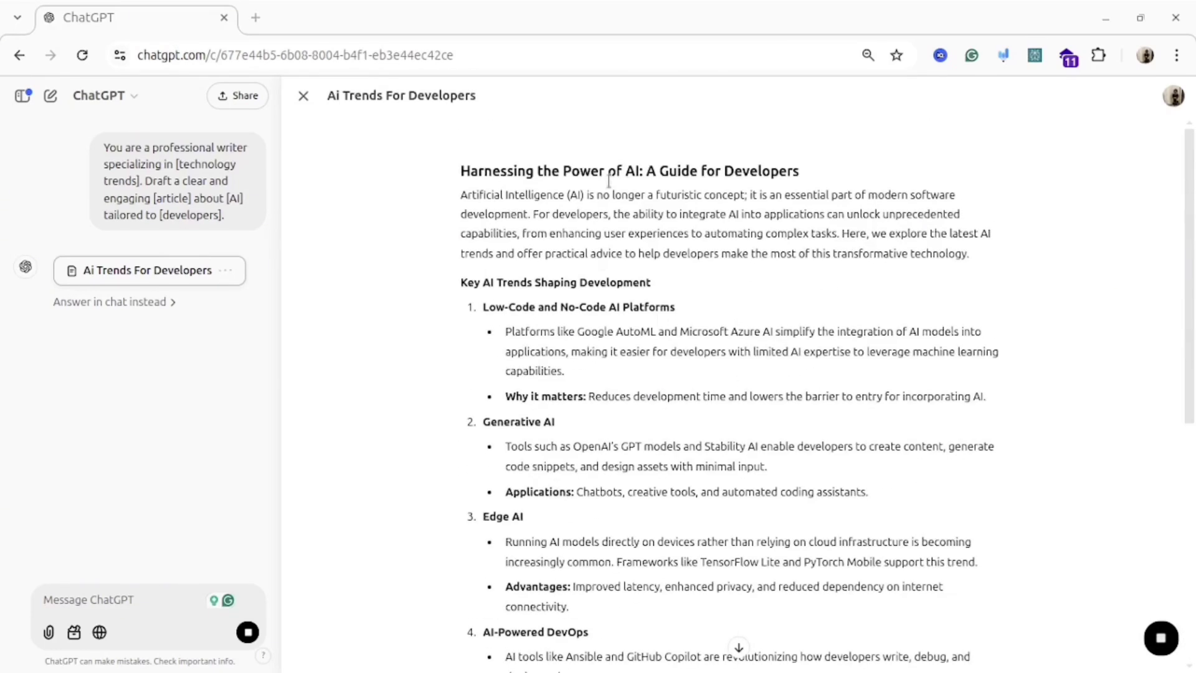
scroll(542, 486, down, 7)
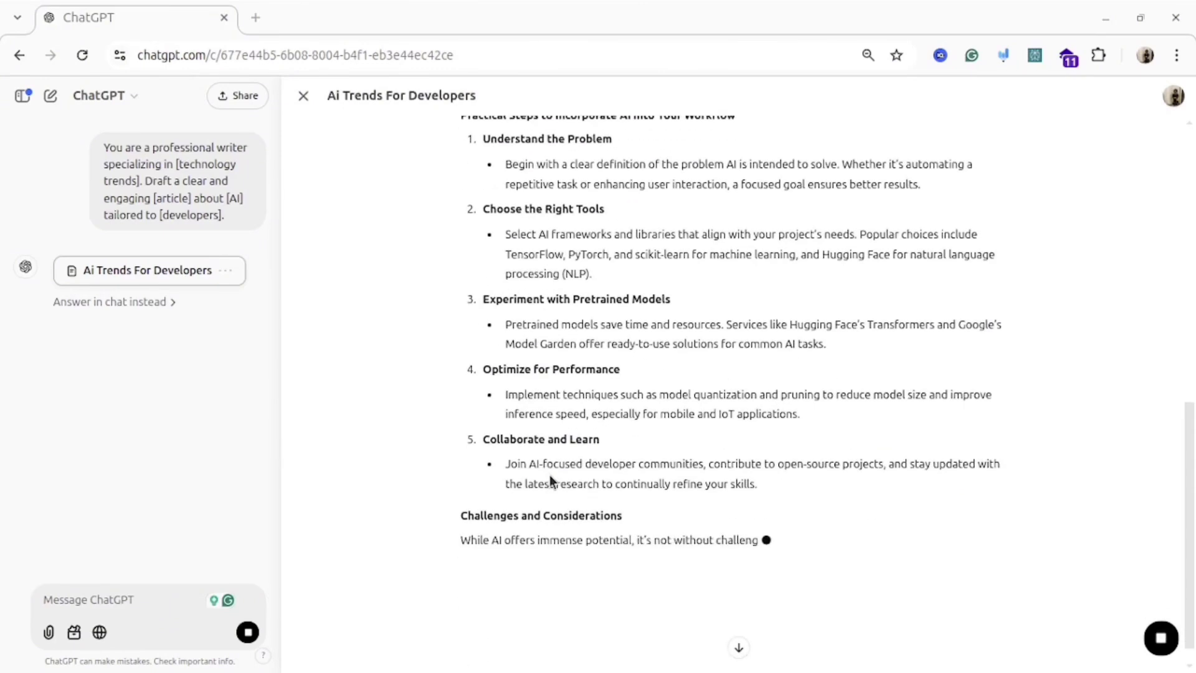
scroll(697, 431, down, 4)
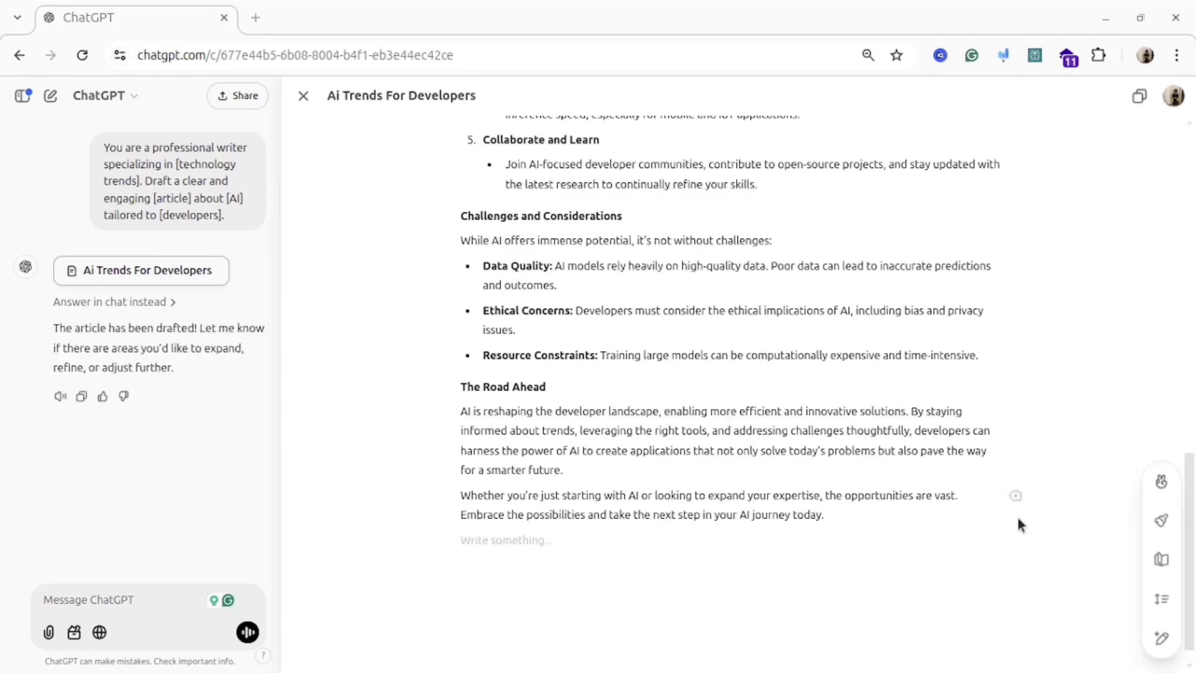
click(1161, 559)
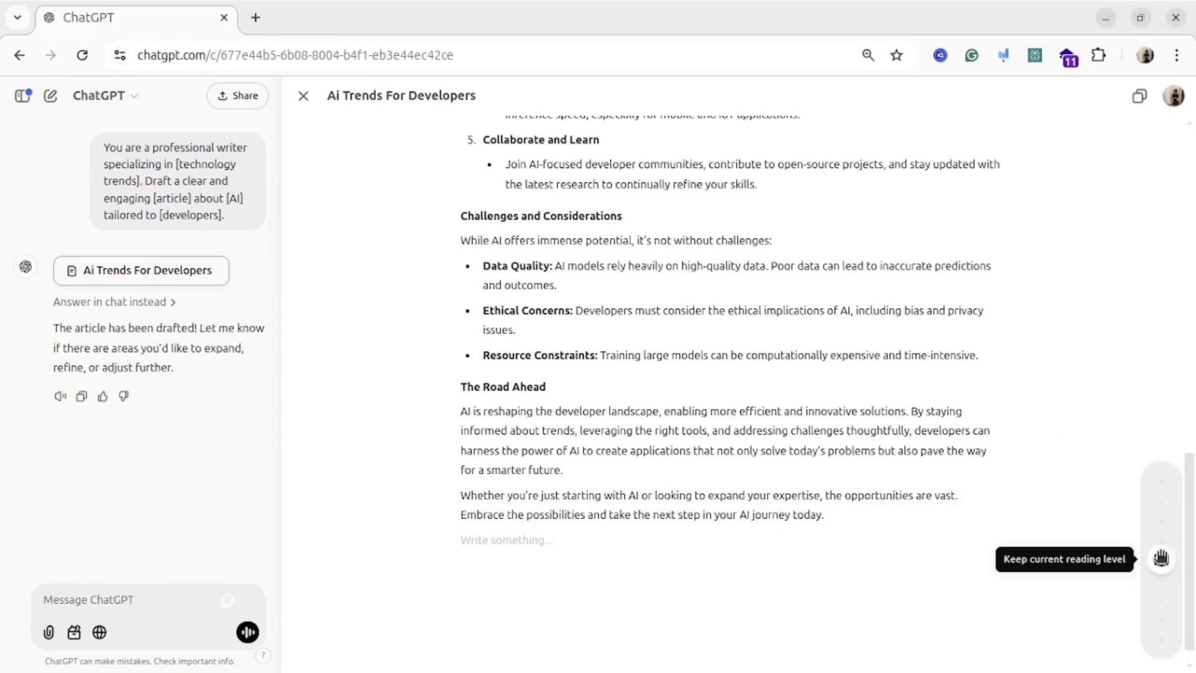
drag(1161, 551, 1161, 597)
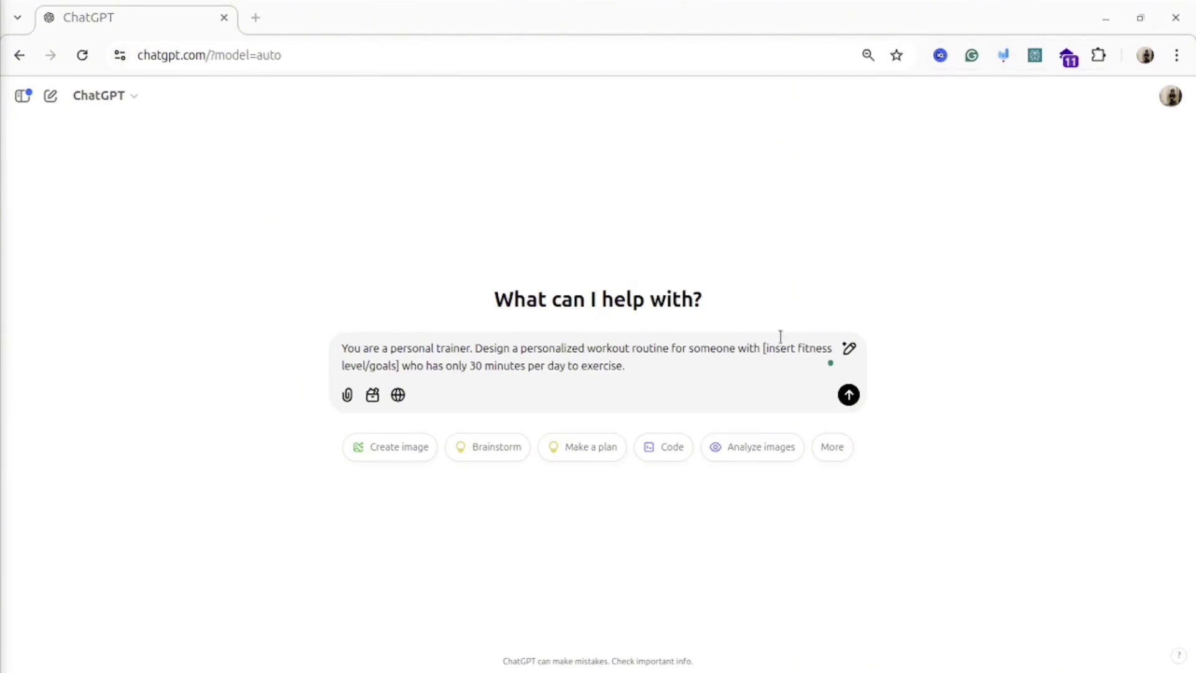
Replace the fitness level/goals placeholder with 'beginner wanting to lose weight' and send the prompt
drag(765, 349, 393, 360)
text(beginner fitness level who wants to lose weight)
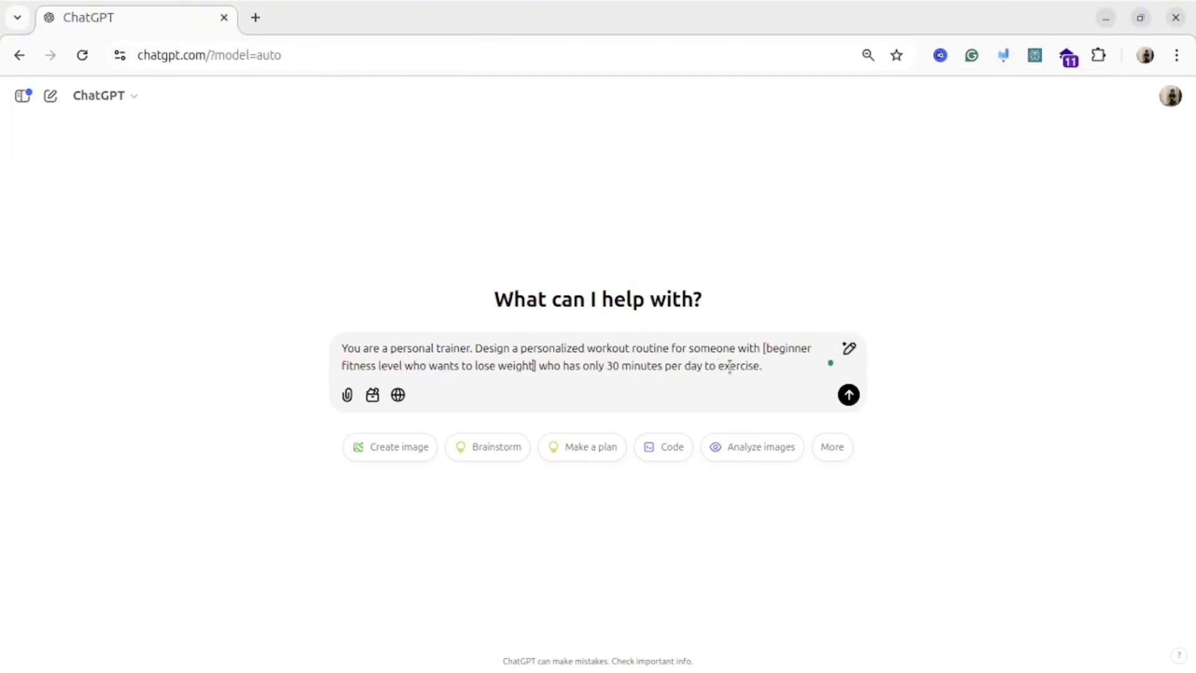
click(770, 362)
key(Return)
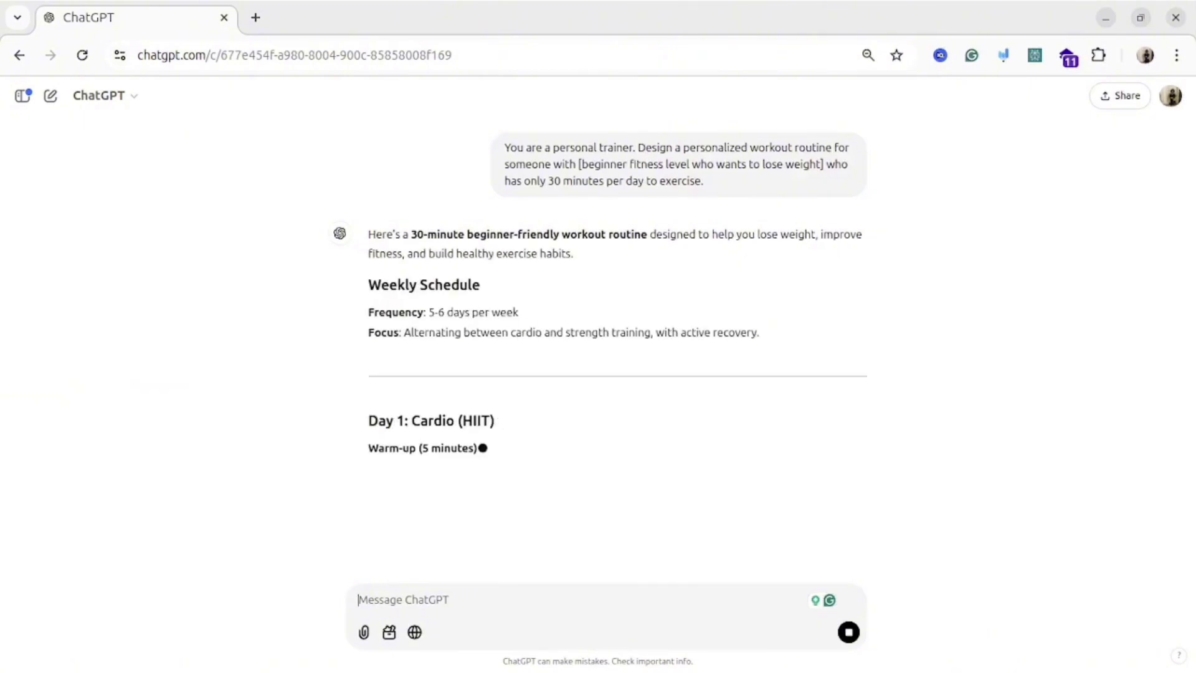
Scroll through the 30-minute beginner workout reply and its weekly schedule
scroll(903, 166, down, 1)
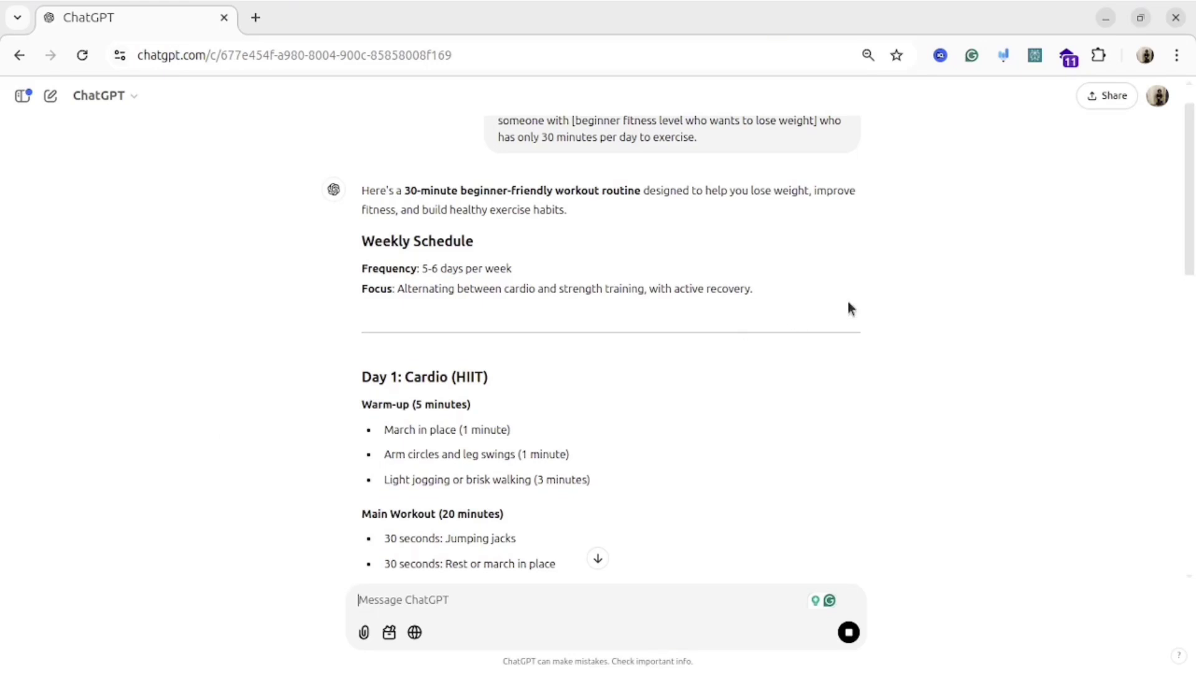
scroll(770, 290, down, 5)
scroll(765, 286, down, 2)
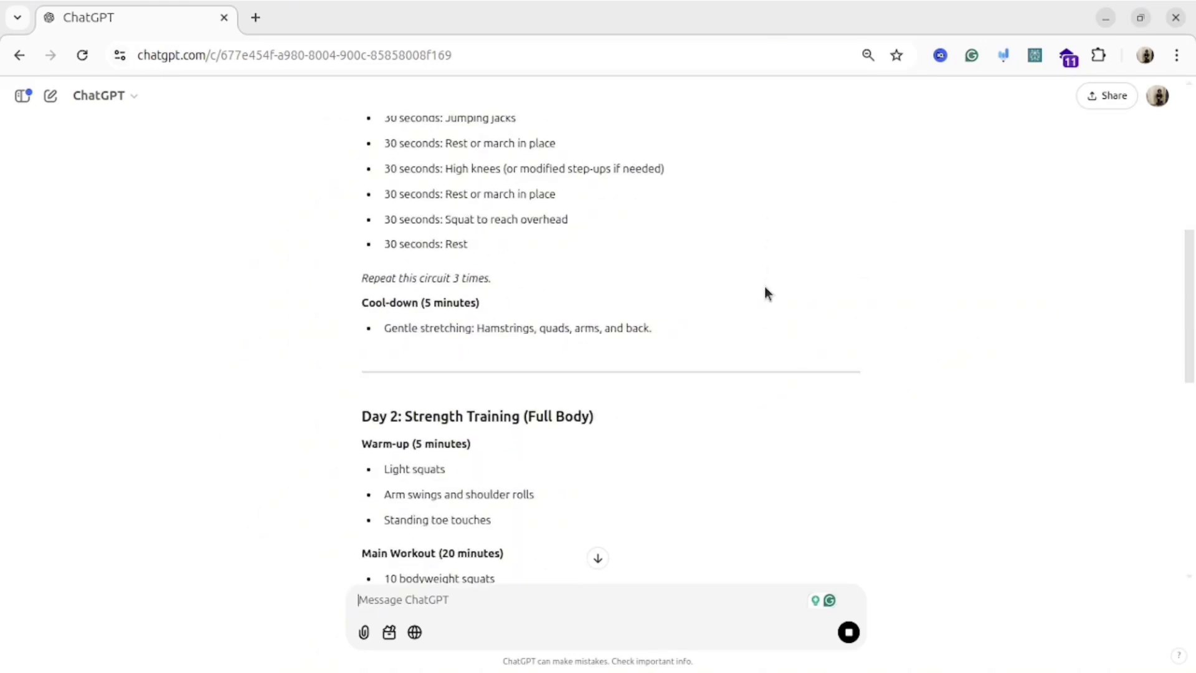
scroll(764, 286, down, 10)
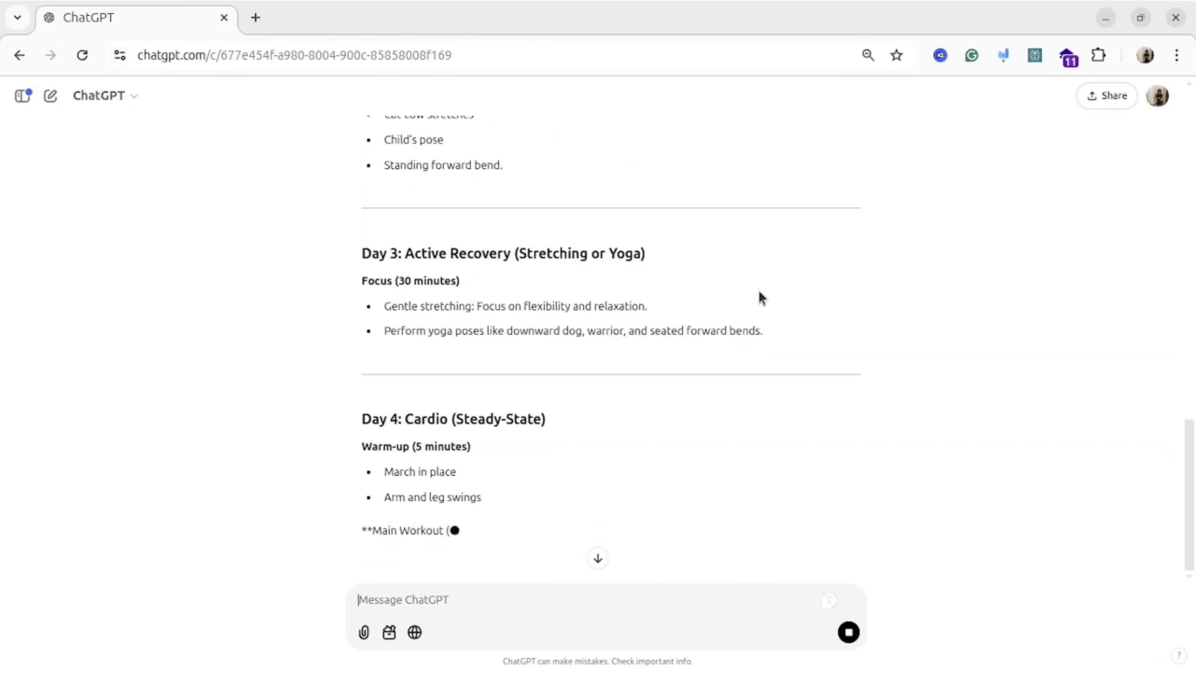
scroll(759, 298, up, 15)
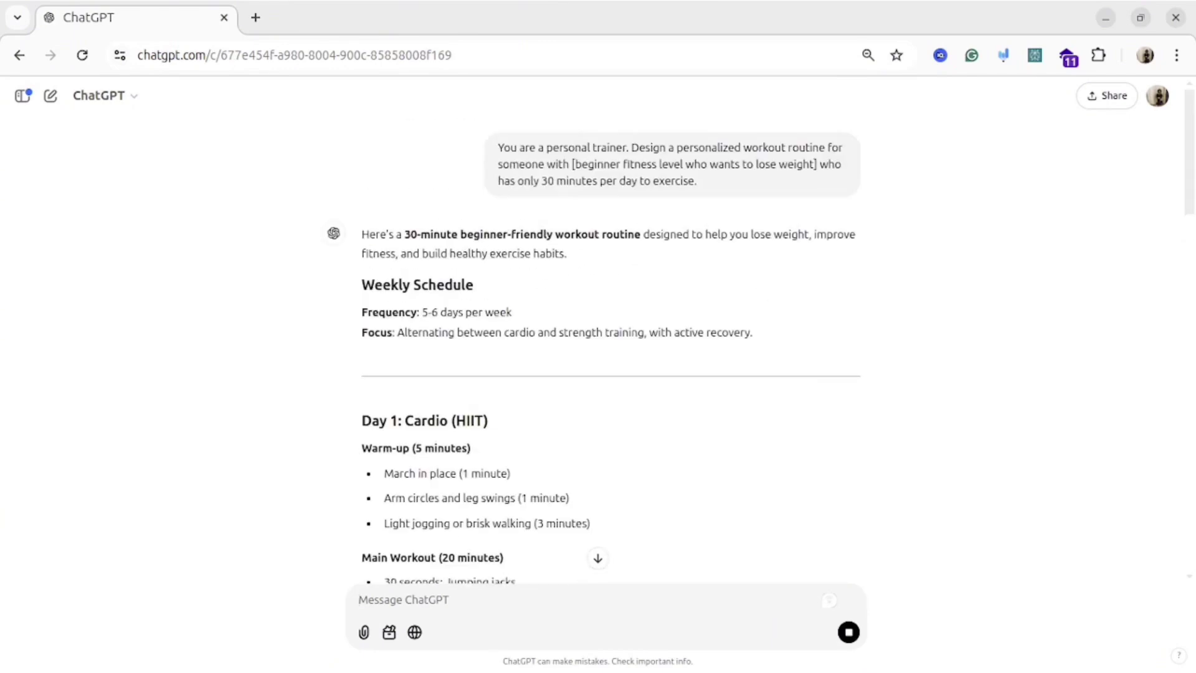